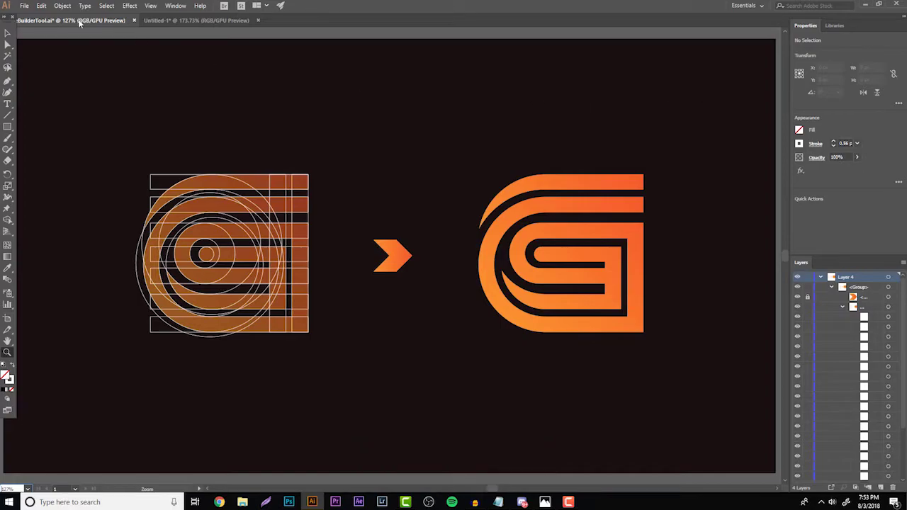
Create a new 1280 x 720 px document from the recent Art & Illustration preset.
{"action": "left_click", "coordinate": [24, 6]}
{"action": "left_click", "coordinate": [209, 87]}
{"action": "key", "text": "ctrl+n"}
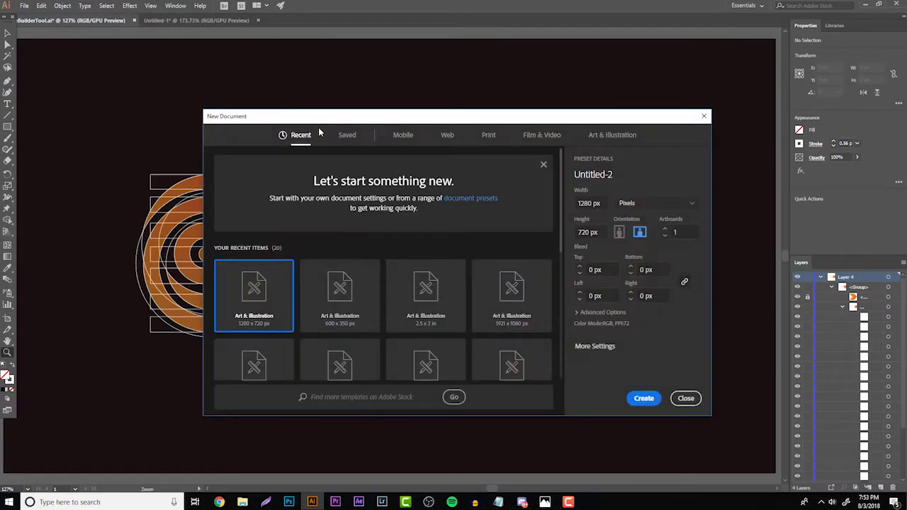
{"action": "left_click", "coordinate": [643, 399]}
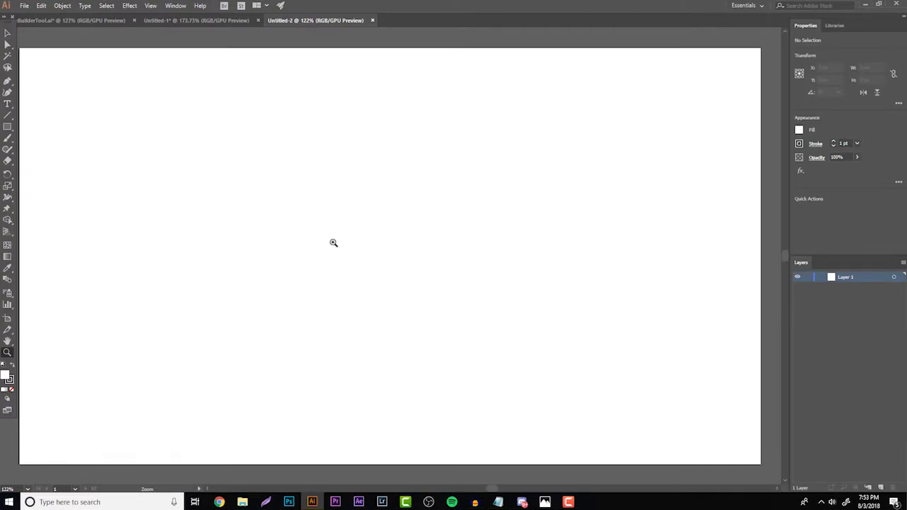
Draw a wide rectangle about 669 x 157 px across the middle of the artboard.
{"action": "left_click", "coordinate": [6, 128]}
{"action": "left_click", "coordinate": [6, 130]}
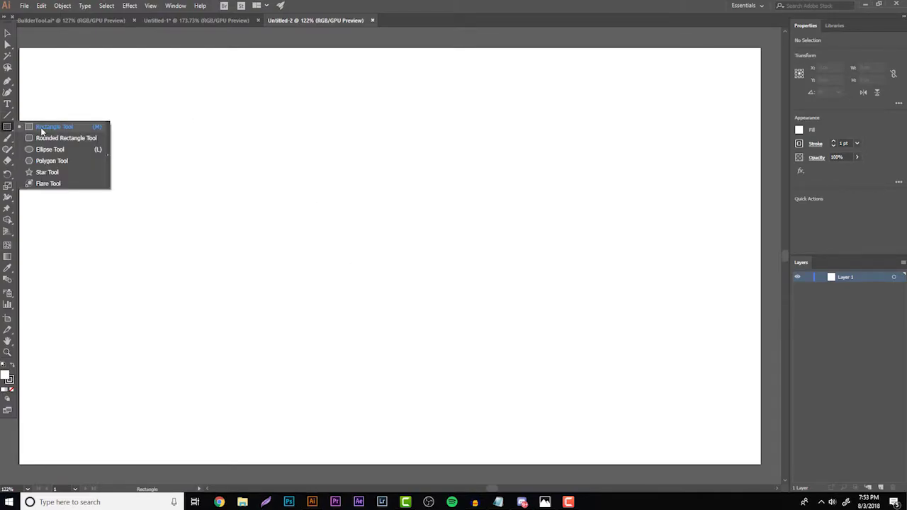
{"action": "left_click_drag", "start_coordinate": [237, 203], "coordinate": [624, 293]}
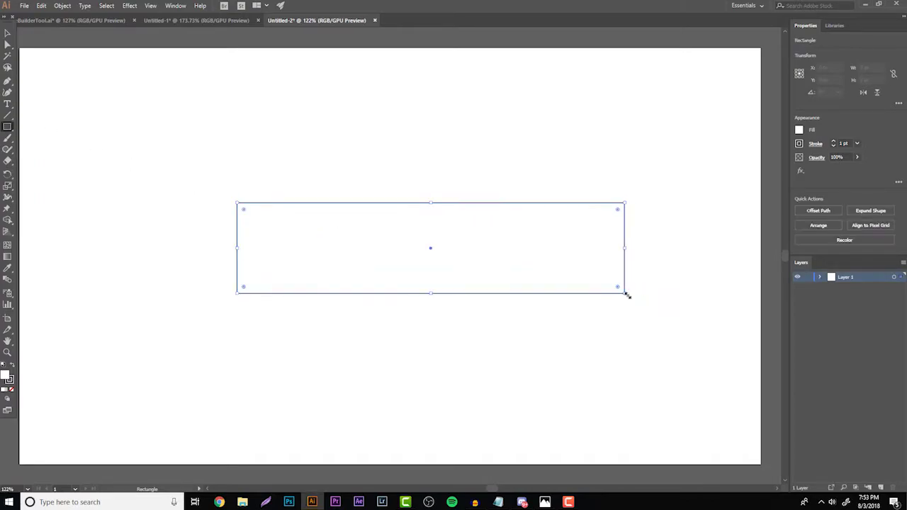
Give the rectangle a black fill with no stroke and deselect it.
{"action": "left_click", "coordinate": [800, 132]}
{"action": "left_click", "coordinate": [715, 164]}
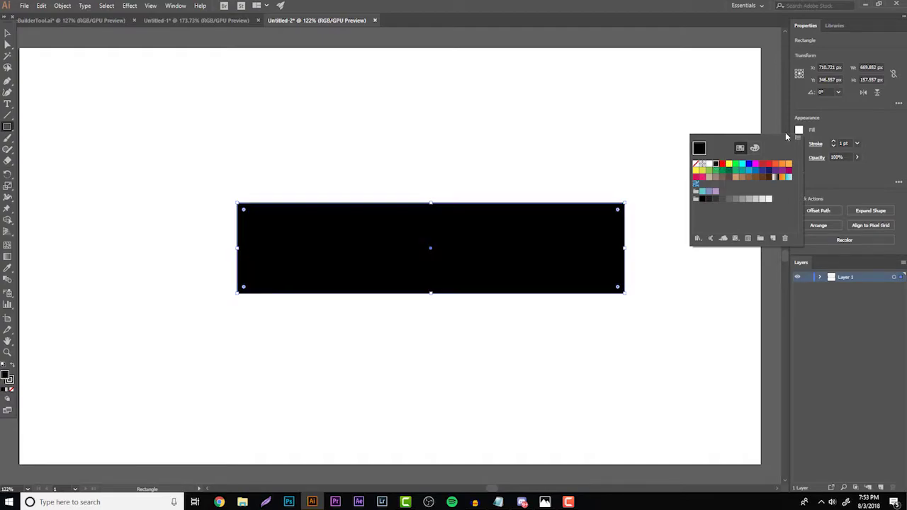
{"action": "left_click", "coordinate": [799, 144]}
{"action": "left_click", "coordinate": [697, 178]}
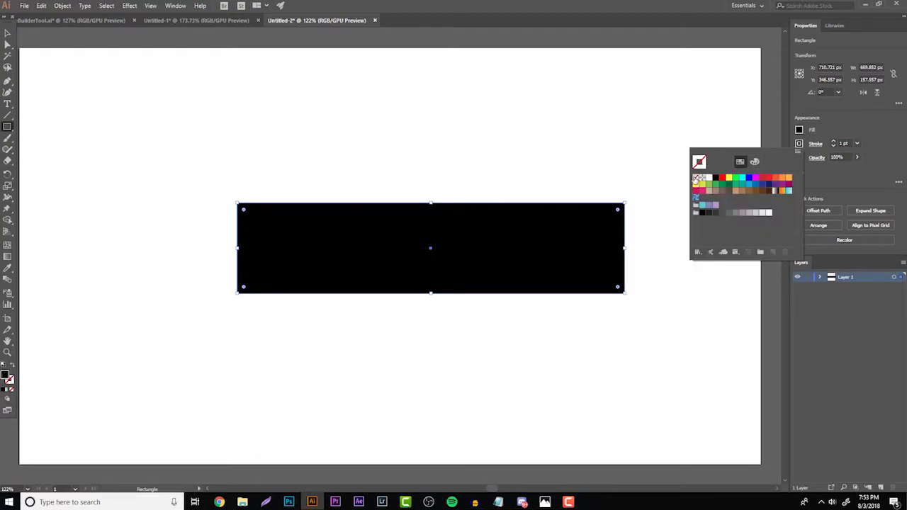
{"action": "left_click", "coordinate": [6, 34]}
{"action": "left_click", "coordinate": [57, 67]}
{"action": "left_click", "coordinate": [77, 65]}
{"action": "key", "text": "v"}
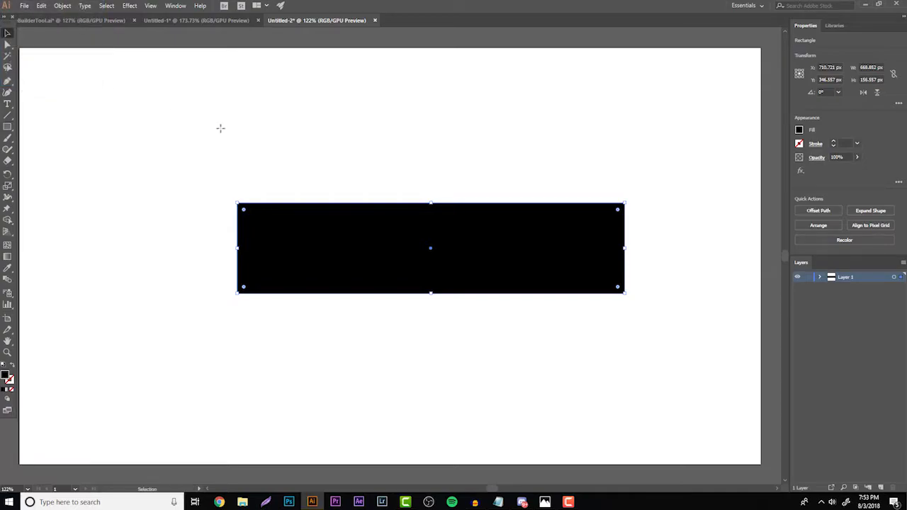
{"action": "left_click", "coordinate": [220, 131]}
Draw a magenta-filled circle about 287 px in diameter overlapping the rectangle's left part.
{"action": "left_click_drag", "start_coordinate": [8, 128], "coordinate": [61, 151]}
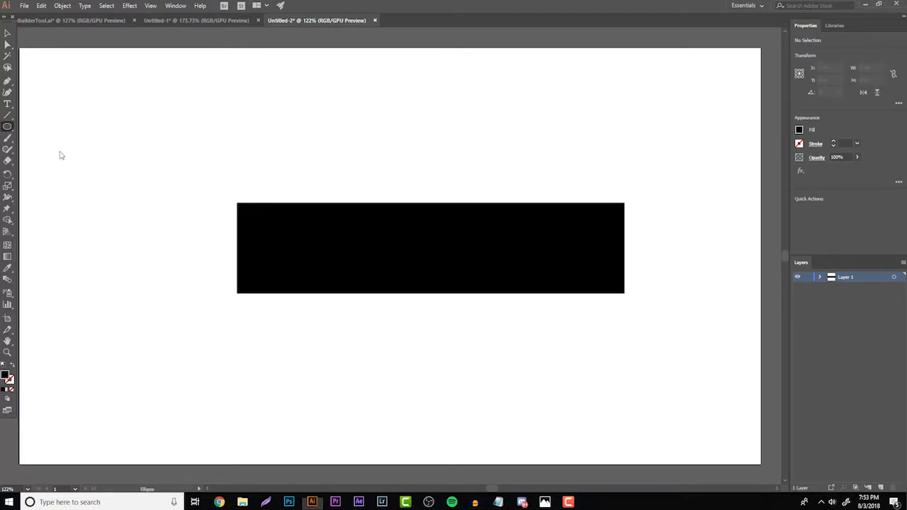
{"action": "left_click", "coordinate": [799, 130]}
{"action": "left_click", "coordinate": [755, 164]}
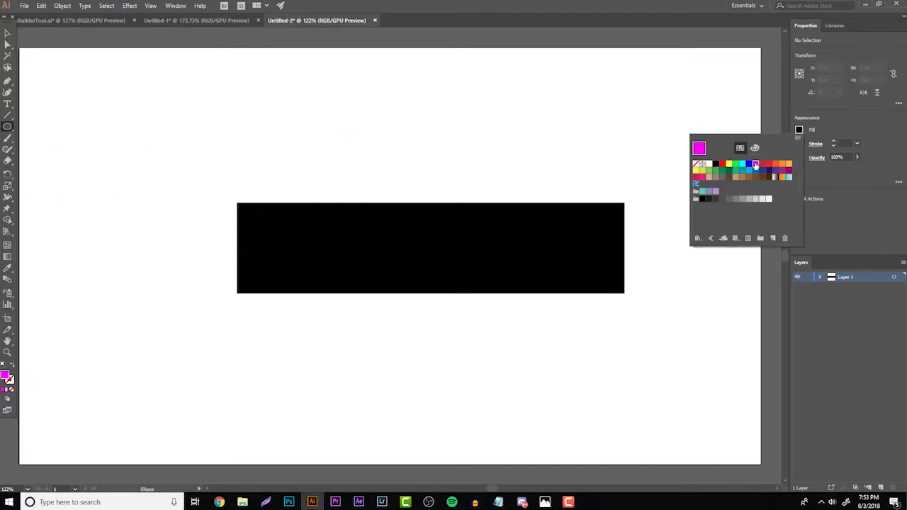
{"action": "left_click", "coordinate": [313, 176]}
{"action": "left_click_drag", "start_coordinate": [253, 158], "coordinate": [419, 274]}
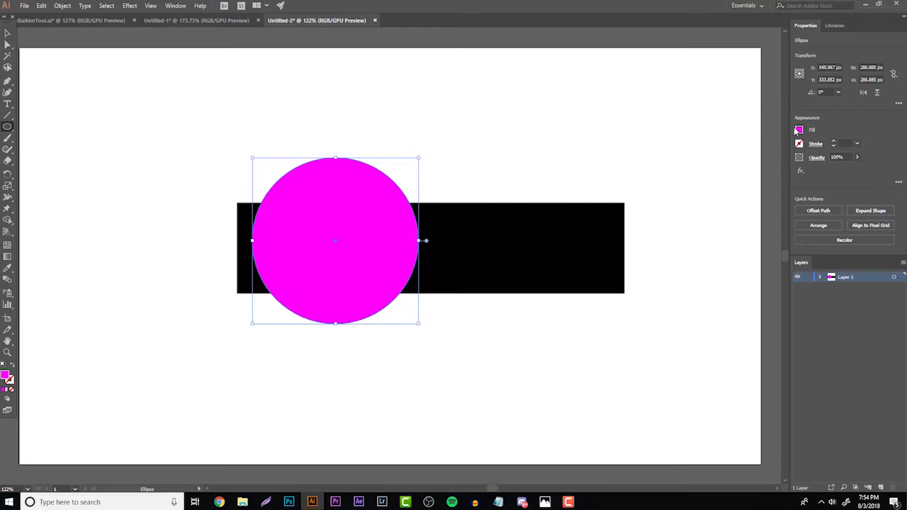
{"action": "key", "text": "v"}
{"action": "left_click", "coordinate": [139, 86]}
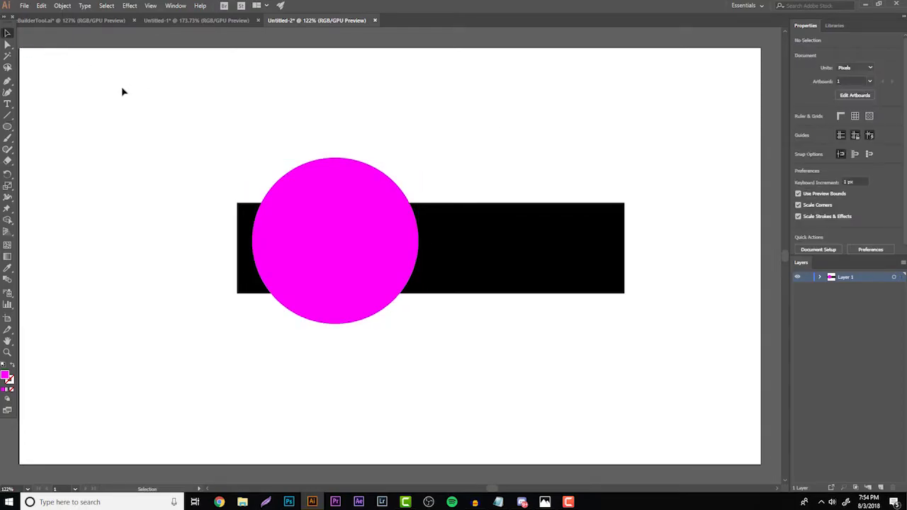
Draw a cyan-filled circle about 283 px in diameter overlapping the magenta circle and the middle of the rectangle.
{"action": "left_click", "coordinate": [9, 130]}
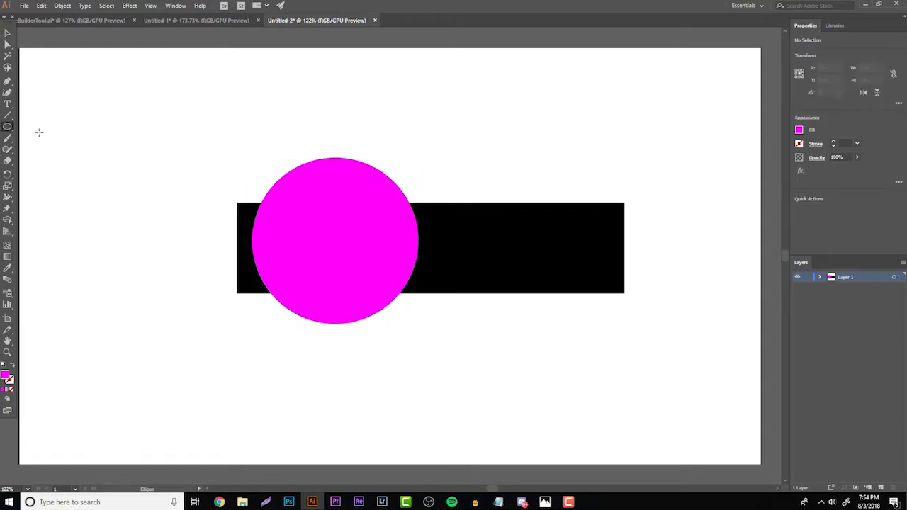
{"action": "left_click", "coordinate": [798, 130]}
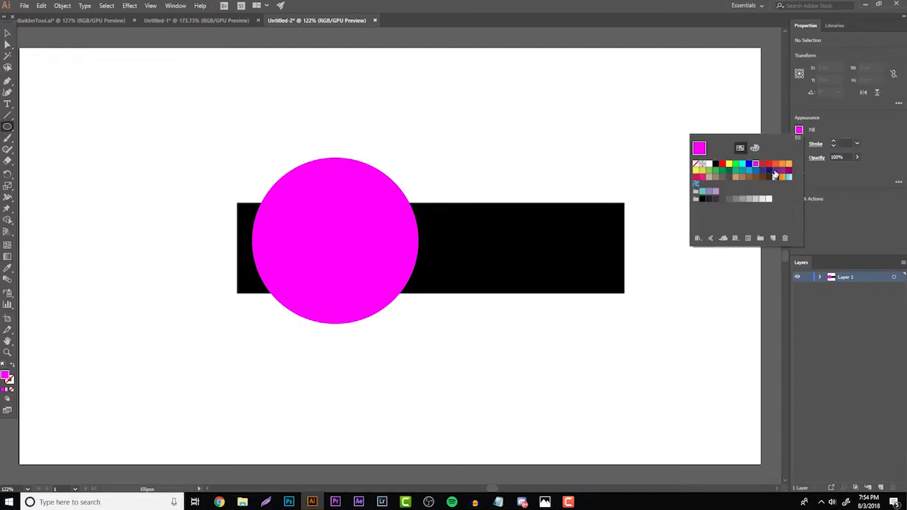
{"action": "left_click", "coordinate": [741, 164]}
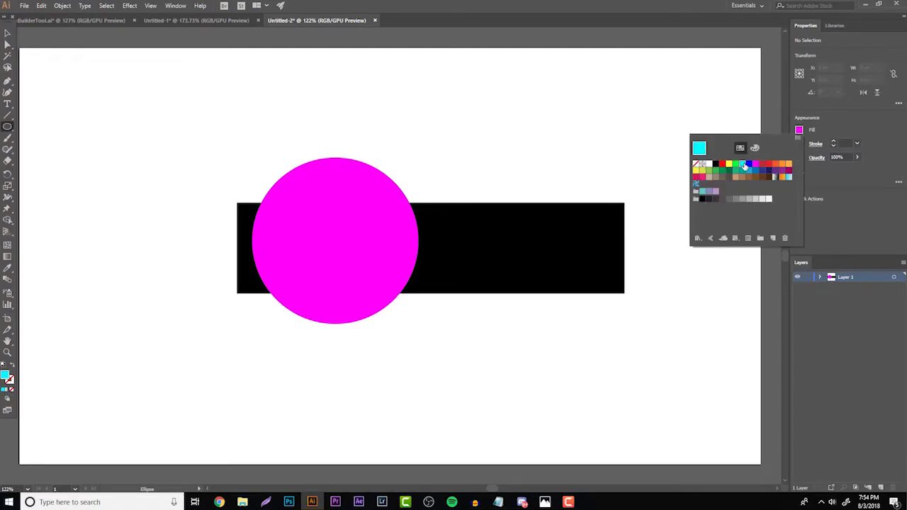
{"action": "left_click", "coordinate": [535, 358]}
{"action": "left_click_drag", "start_coordinate": [537, 357], "coordinate": [373, 194]}
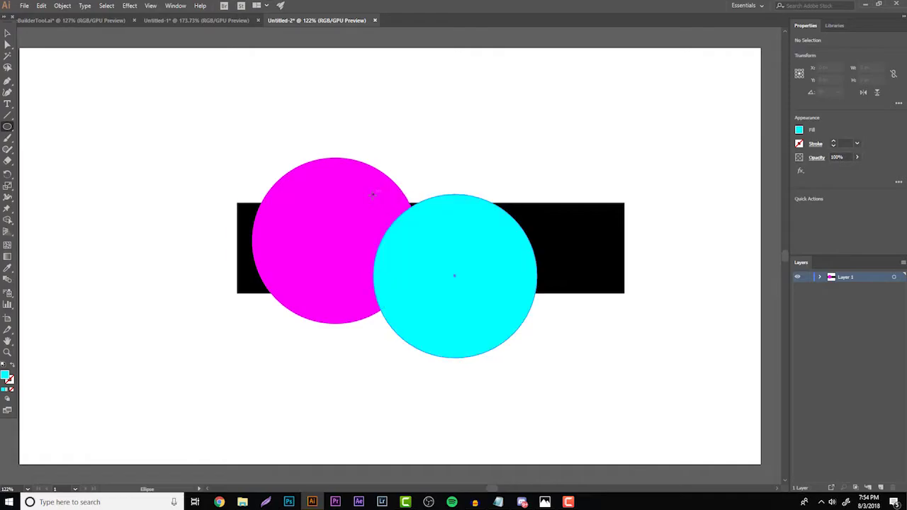
{"action": "left_click", "coordinate": [7, 34]}
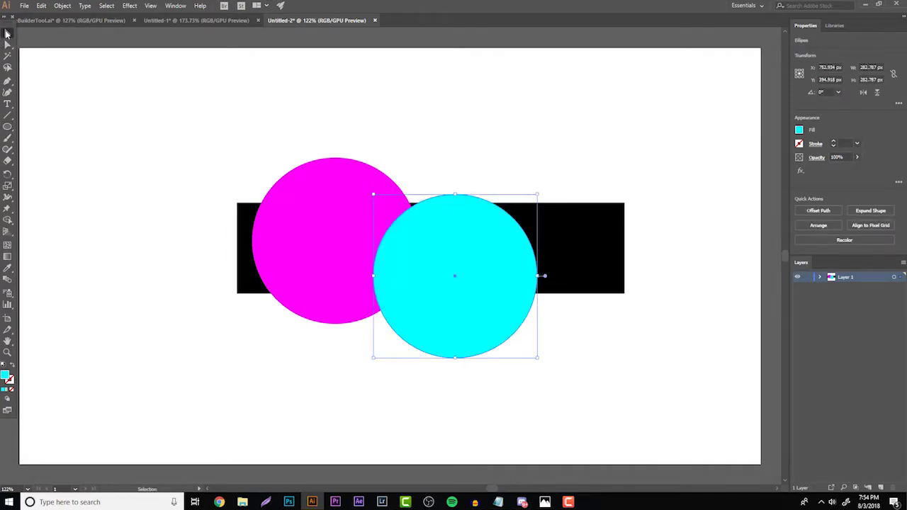
{"action": "left_click", "coordinate": [172, 116]}
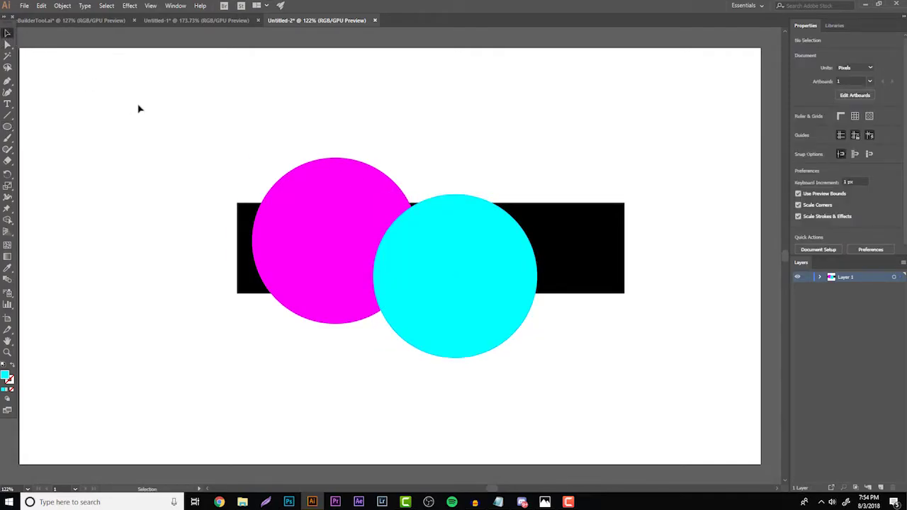
Select the rectangle and both circles, and examine up close where their outlines overlap.
{"action": "left_click_drag", "start_coordinate": [138, 118], "coordinate": [717, 389]}
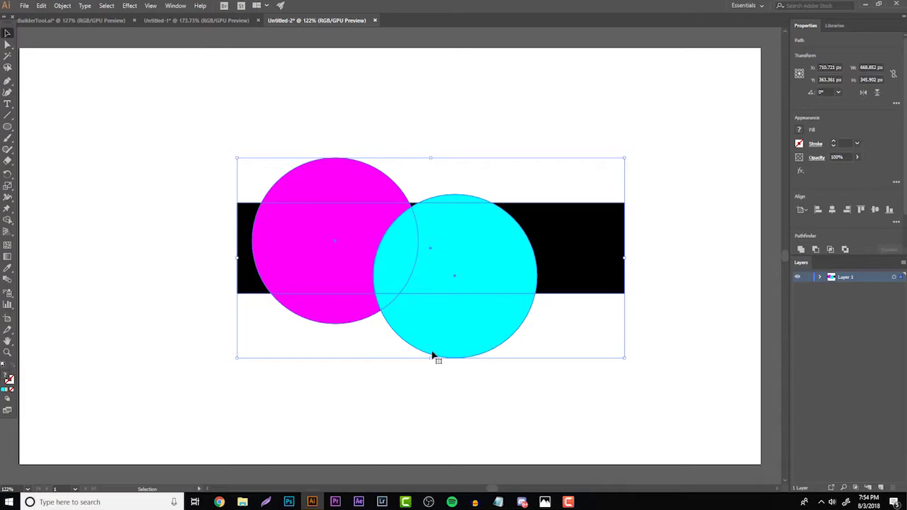
{"action": "left_click", "coordinate": [7, 352]}
{"action": "left_click_drag", "start_coordinate": [311, 285], "coordinate": [422, 336]}
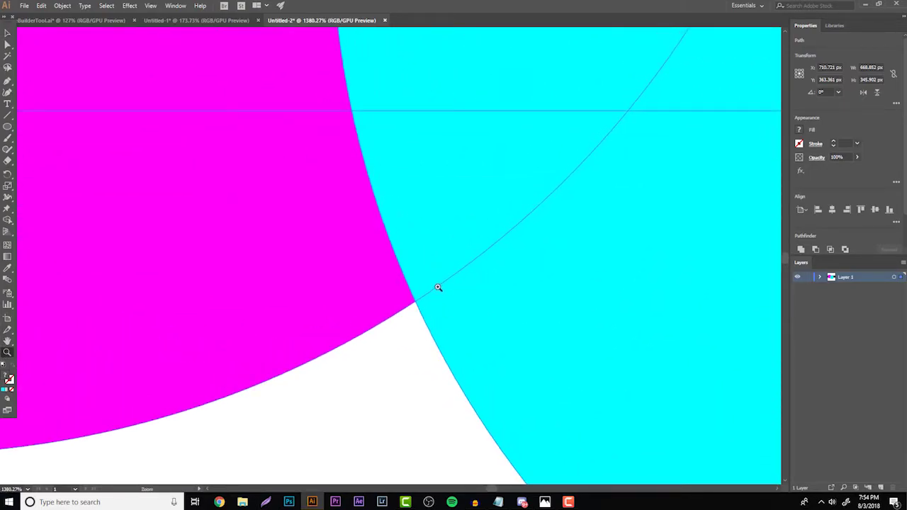
{"action": "left_click_drag", "start_coordinate": [455, 265], "coordinate": [239, 208]}
{"action": "left_click_drag", "start_coordinate": [445, 184], "coordinate": [393, 189]}
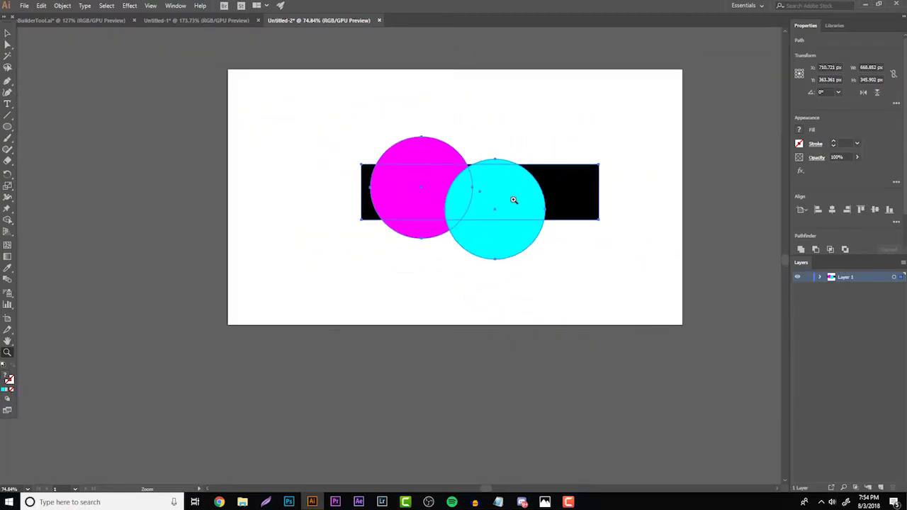
{"action": "left_click_drag", "start_coordinate": [551, 199], "coordinate": [576, 200]}
{"action": "scroll", "coordinate": [461, 230], "scroll_direction": "up", "scroll_amount": 1}
{"action": "left_click_drag", "start_coordinate": [461, 229], "coordinate": [513, 211]}
{"action": "key", "text": "v"}
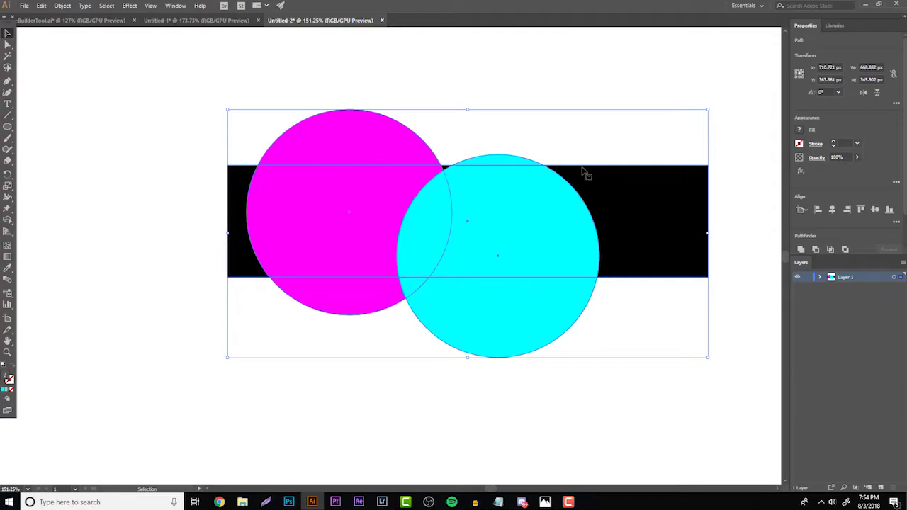
With Shape Builder, remove the small circle overlap below the rectangle, the rectangle's right end, and the magenta and cyan areas crossing the rectangle.
{"action": "left_click", "coordinate": [7, 221]}
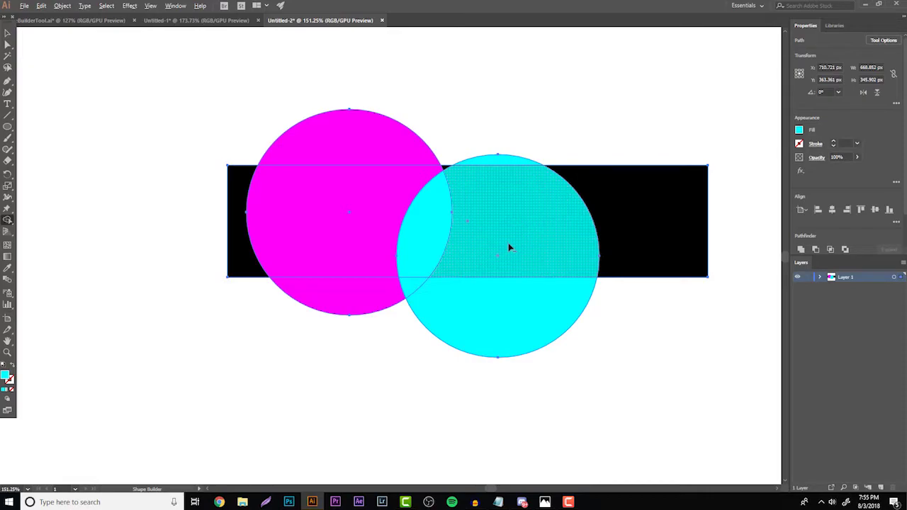
{"action": "left_click", "coordinate": [410, 284], "text": "alt"}
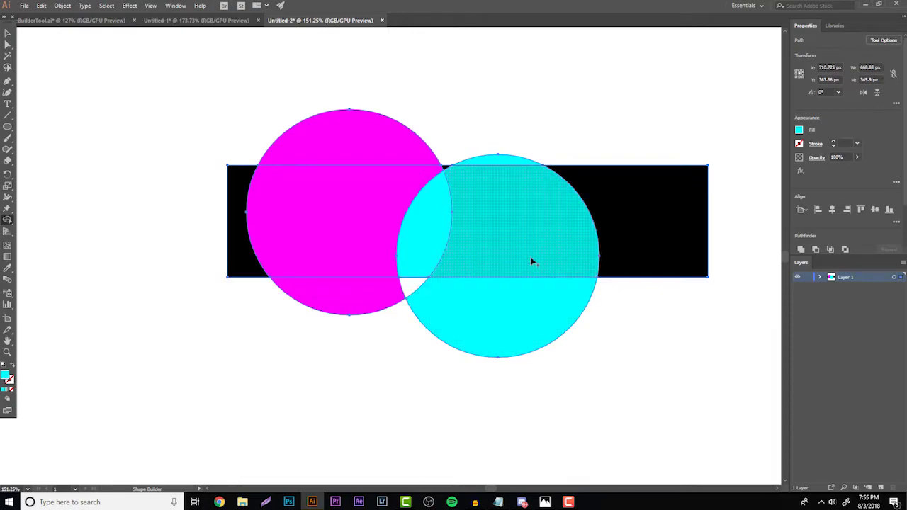
{"action": "left_click", "coordinate": [667, 206], "text": "alt"}
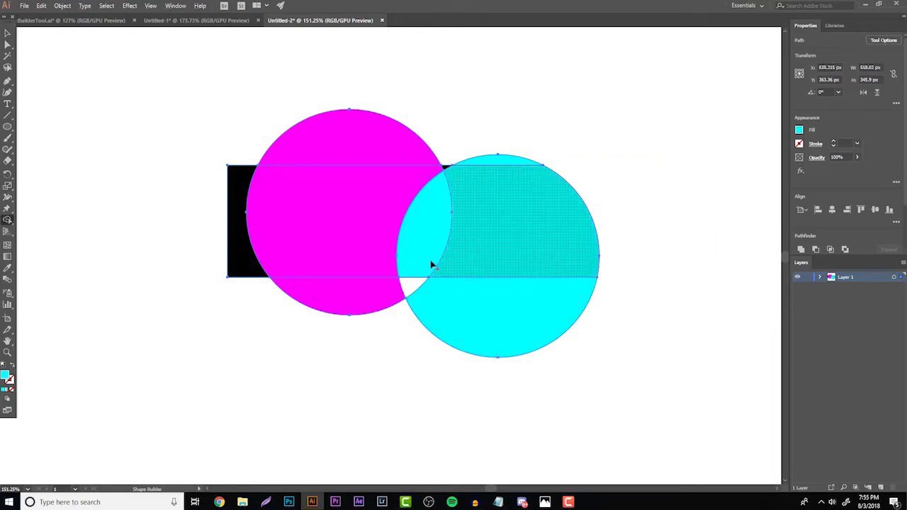
{"action": "left_click", "coordinate": [370, 204], "text": "alt"}
{"action": "left_click", "coordinate": [516, 252], "text": "alt"}
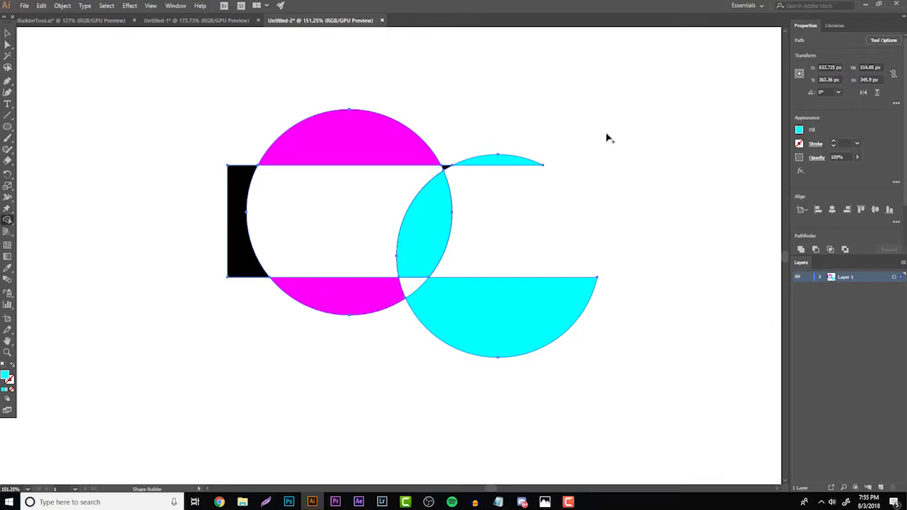
{"action": "key", "text": "v"}
{"action": "left_click", "coordinate": [660, 155]}
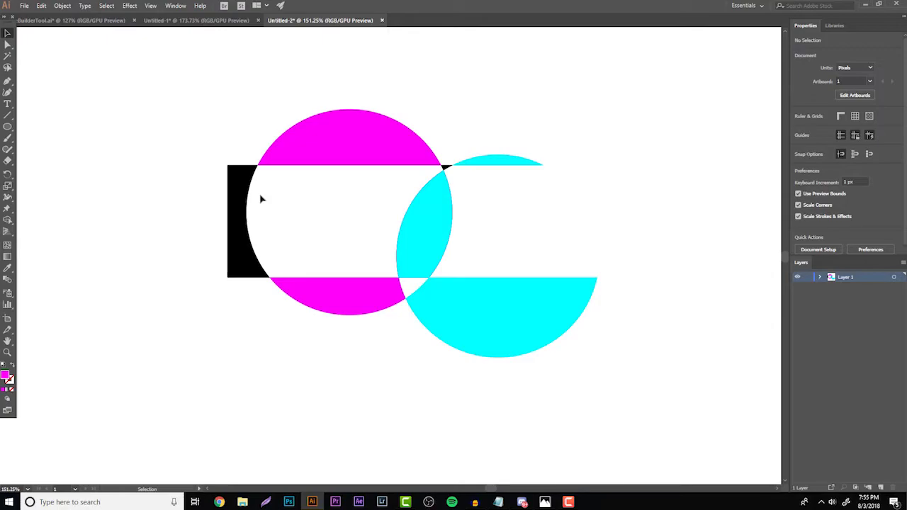
Delete all the remaining pieces of the circles and rectangle to clear the artboard.
{"action": "left_click_drag", "start_coordinate": [171, 92], "coordinate": [632, 386]}
{"action": "key", "text": "a"}
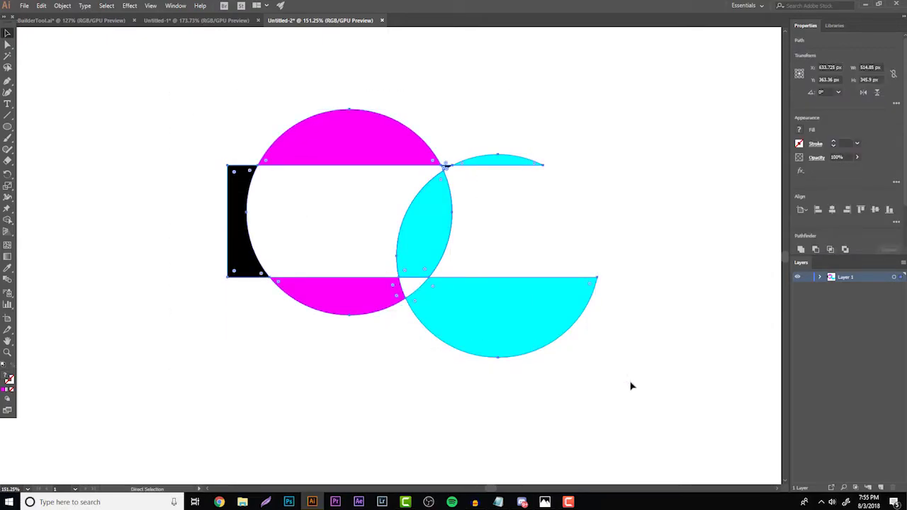
{"action": "key", "text": "Delete"}
{"action": "key", "text": "v"}
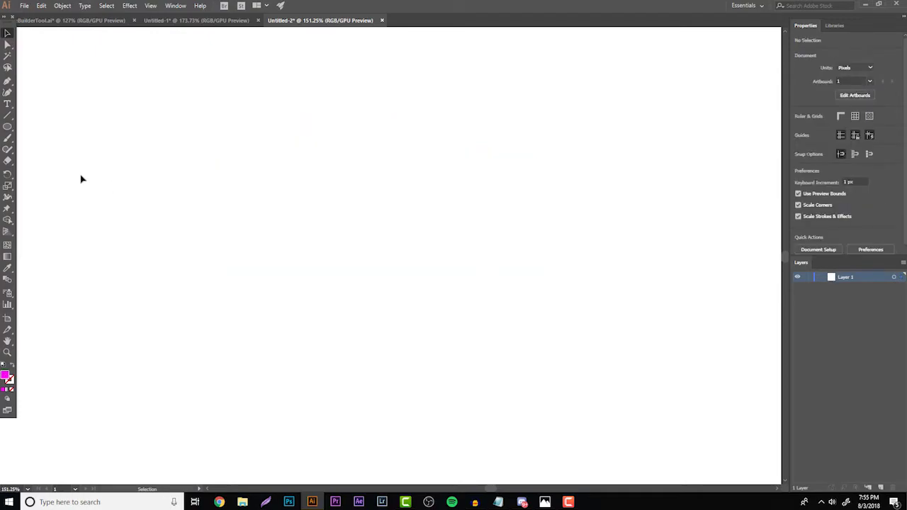
Draw a magenta circle about 360 px in diameter, with a concentric circle about 299 px in diameter inside it.
{"action": "left_click", "coordinate": [11, 129]}
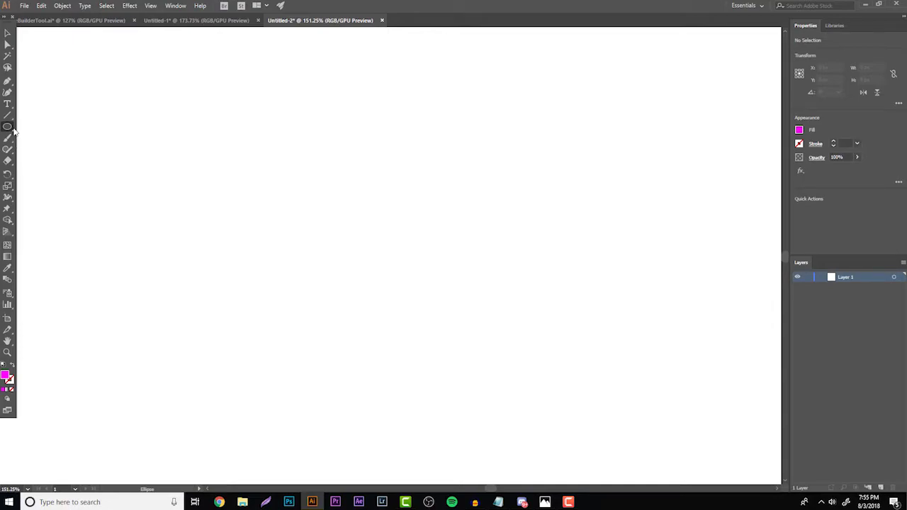
{"action": "left_click", "coordinate": [192, 20]}
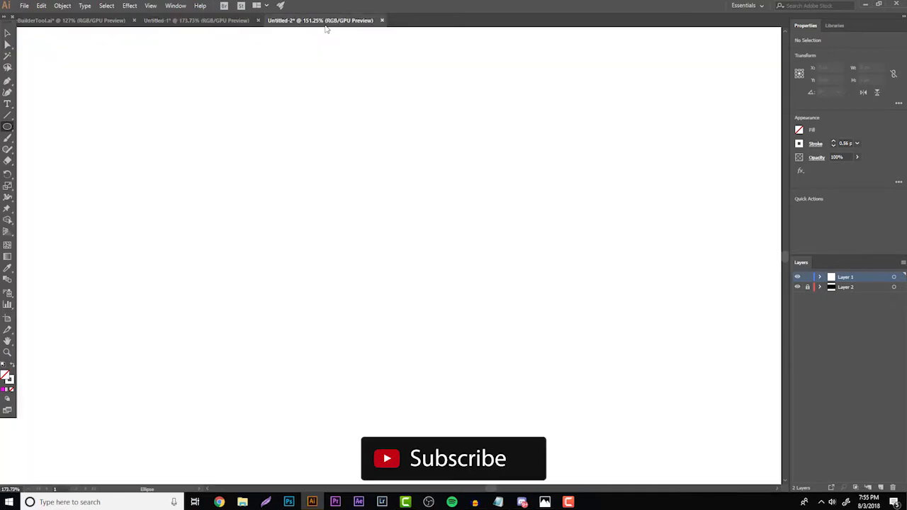
{"action": "left_click", "coordinate": [325, 25]}
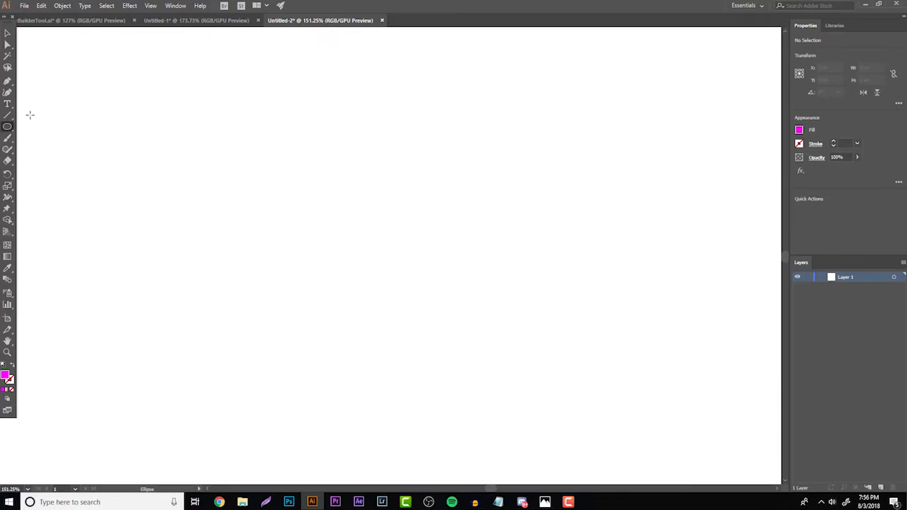
{"action": "left_click_drag", "start_coordinate": [316, 161], "coordinate": [573, 394]}
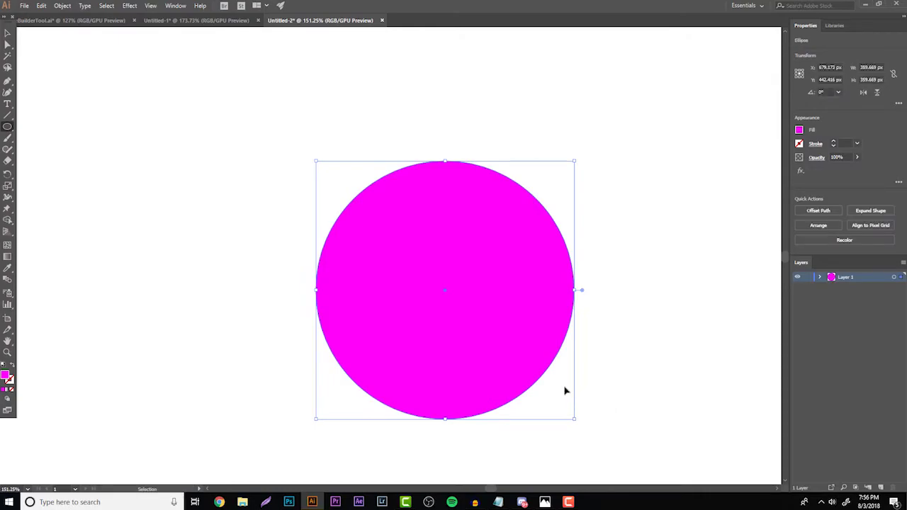
{"action": "left_click_drag", "start_coordinate": [573, 419], "coordinate": [551, 394]}
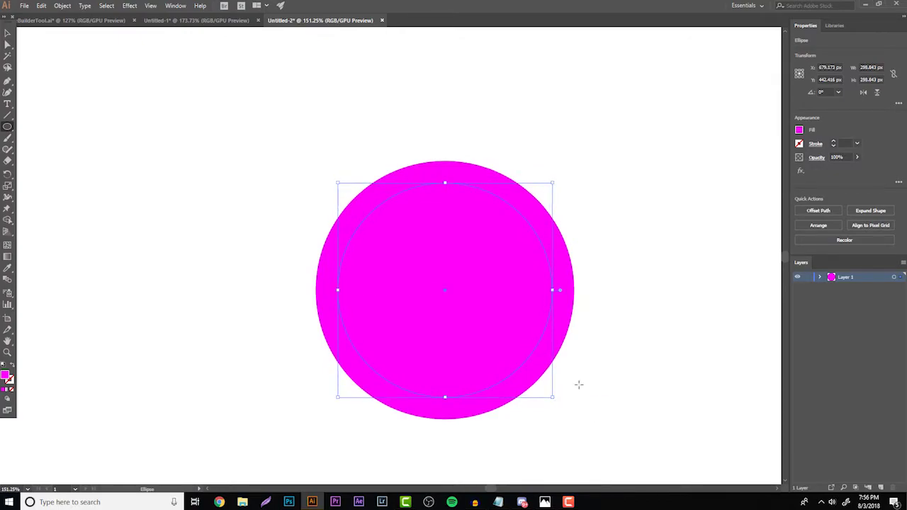
{"action": "key", "text": "v"}
{"action": "left_click", "coordinate": [22, 134]}
{"action": "key", "text": "l"}
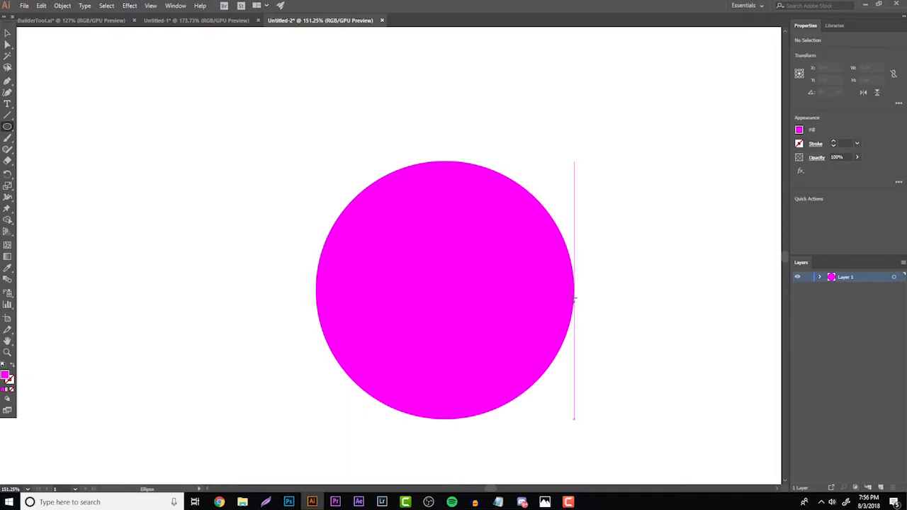
{"action": "left_click_drag", "start_coordinate": [576, 296], "coordinate": [541, 391]}
{"action": "key", "text": "ctrl+z"}
Draw a narrow magenta rectangle from the outer circle's right edge to below the circle, about as wide as the gap between the circles.
{"action": "left_click_drag", "start_coordinate": [3, 129], "coordinate": [42, 126]}
{"action": "left_click_drag", "start_coordinate": [573, 286], "coordinate": [553, 427]}
{"action": "left_click_drag", "start_coordinate": [551, 357], "coordinate": [550, 358]}
{"action": "key", "text": "v"}
{"action": "left_click", "coordinate": [622, 354]}
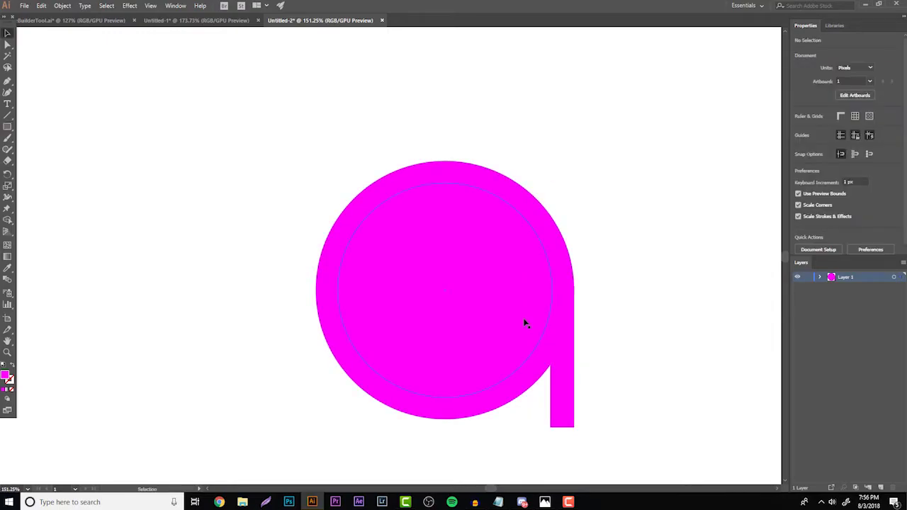
Recolour the inner circle's fill to red.
{"action": "left_click", "coordinate": [530, 324]}
{"action": "left_click", "coordinate": [799, 131]}
{"action": "left_click", "coordinate": [767, 165]}
Narrow the rectangle to the ring's thickness, about 30 px, rotate it horizontally at the circles' centre, and place a copy above it.
{"action": "left_click", "coordinate": [570, 326]}
{"action": "left_click_drag", "start_coordinate": [550, 358], "coordinate": [551, 358]}
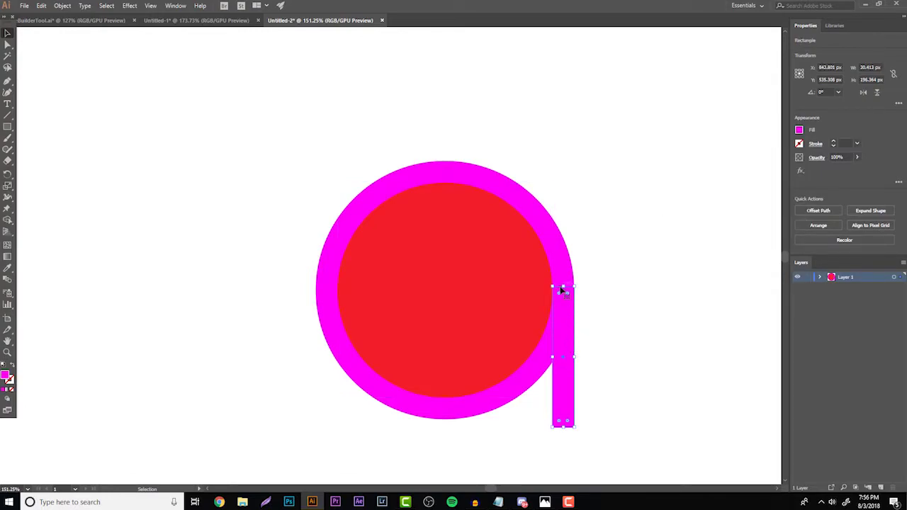
{"action": "mouse_move", "coordinate": [562, 284]}
{"action": "left_mouse_down"}
{"action": "mouse_move", "coordinate": [688, 378]}
{"action": "mouse_move", "coordinate": [653, 369]}
{"action": "mouse_move", "coordinate": [547, 239]}
{"action": "mouse_move", "coordinate": [573, 291]}
{"action": "left_mouse_up"}
{"action": "left_click_drag", "start_coordinate": [461, 290], "coordinate": [492, 244]}
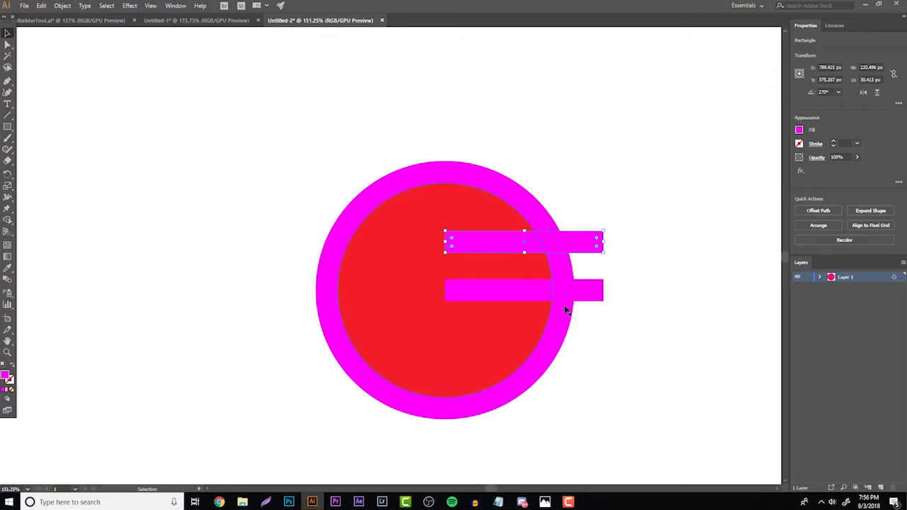
{"action": "left_click", "coordinate": [588, 356]}
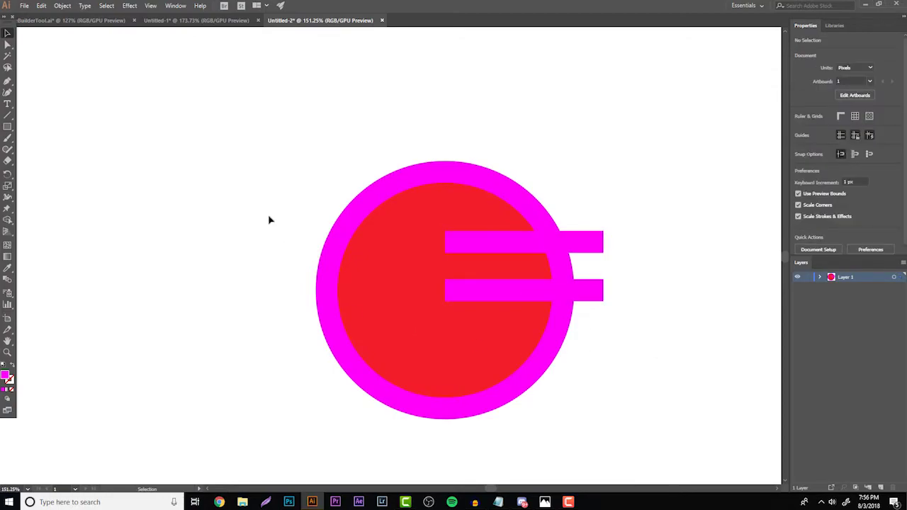
Select all the shapes and remove the red inner circle area with Shape Builder.
{"action": "left_click_drag", "start_coordinate": [245, 144], "coordinate": [581, 487]}
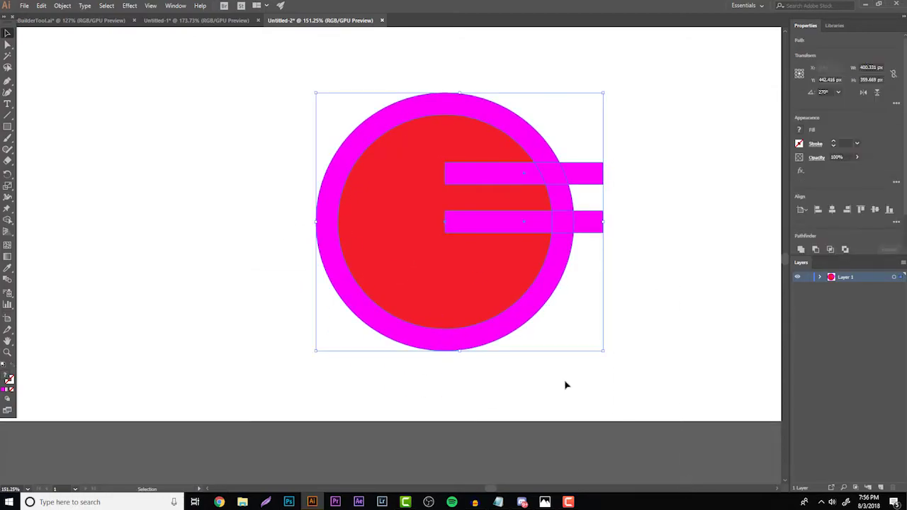
{"action": "scroll", "coordinate": [565, 385], "scroll_direction": "up", "scroll_amount": 2}
{"action": "left_click", "coordinate": [7, 221]}
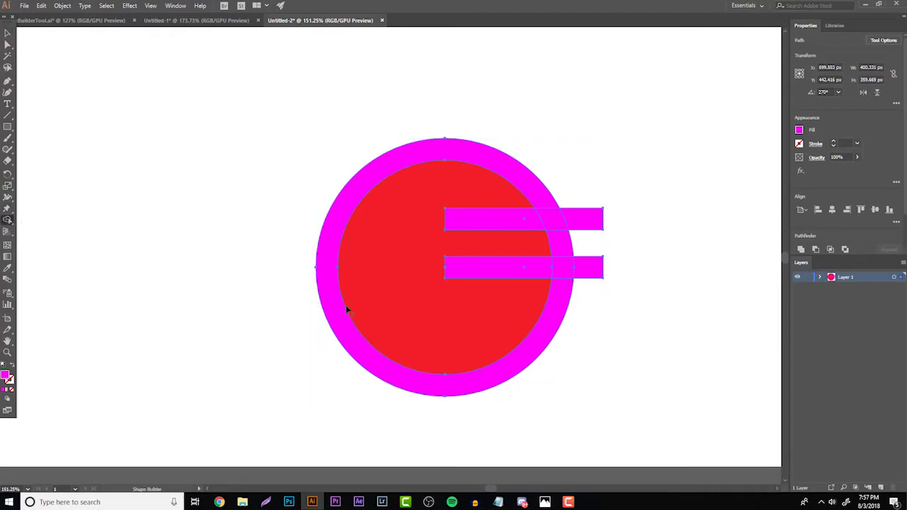
{"action": "left_click", "coordinate": [479, 319]}
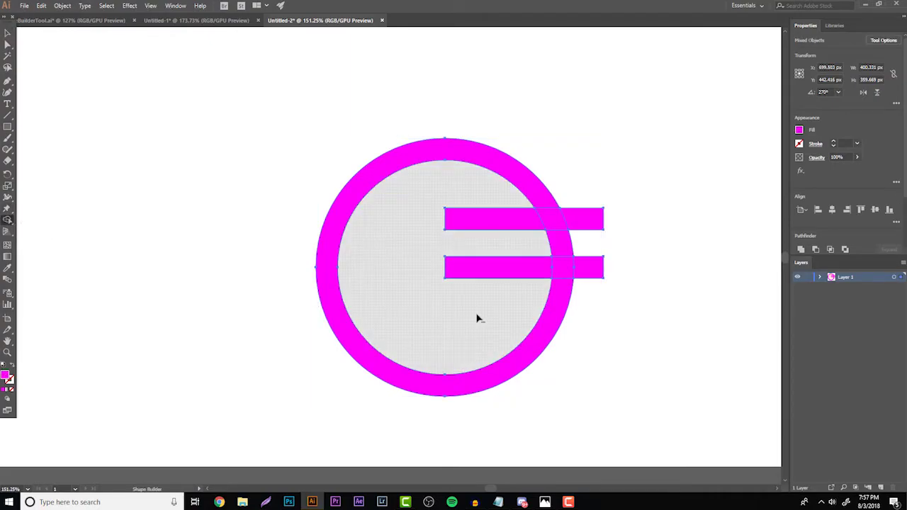
Remove the lower bar's right end and the parts of the upper bar lying inside and outside the ring.
{"action": "left_click", "coordinate": [599, 276], "text": "alt"}
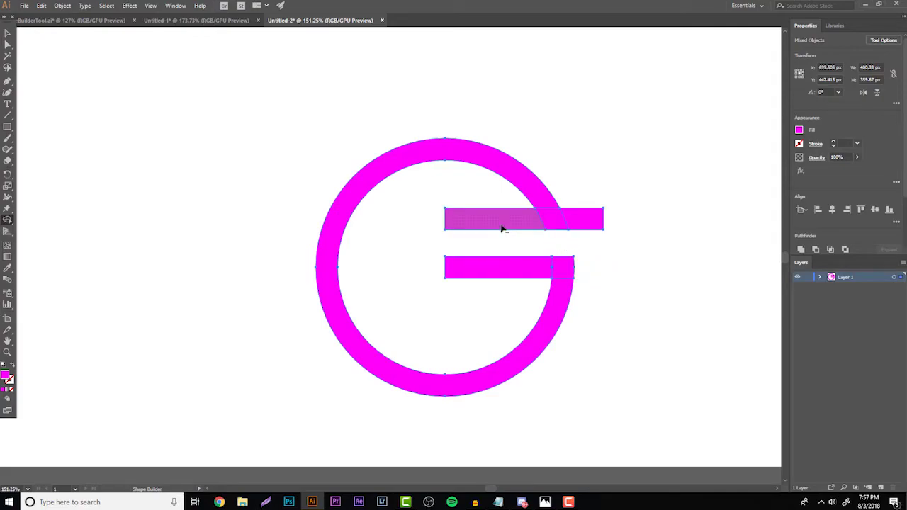
{"action": "mouse_move", "coordinate": [501, 228]}
{"action": "left_mouse_down", "text": "alt"}
{"action": "mouse_move", "coordinate": [528, 238]}
{"action": "mouse_move", "coordinate": [602, 224]}
{"action": "left_mouse_up", "text": "alt"}
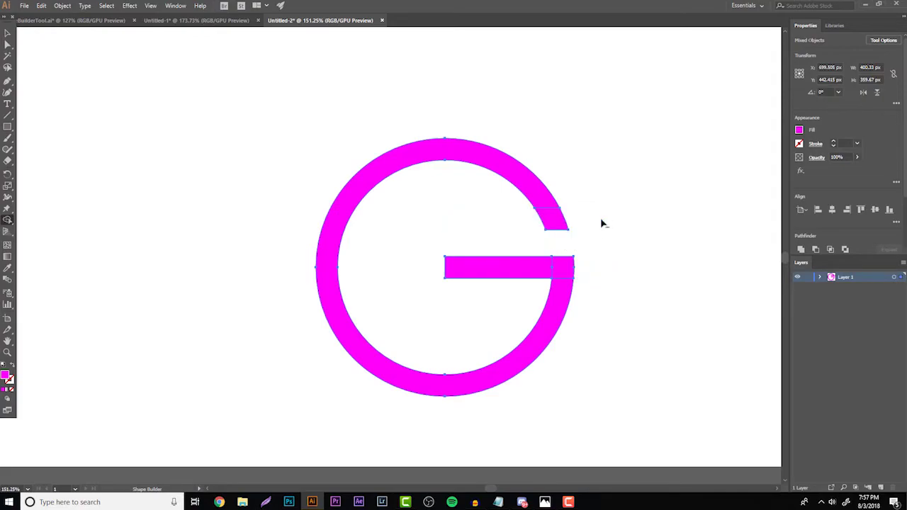
{"action": "key", "text": "v"}
{"action": "left_click", "coordinate": [611, 235]}
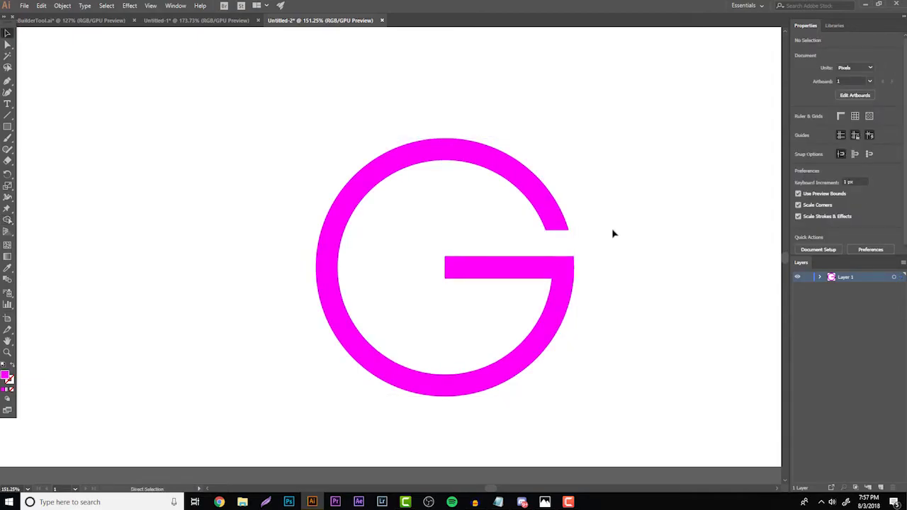
Undo the piece removals made on the two bars and deselect everything.
{"action": "key", "text": "ctrl+z"}
{"action": "key", "text": "ctrl+z"}
{"action": "key", "text": "ctrl+z"}
{"action": "key", "text": "ctrl+z"}
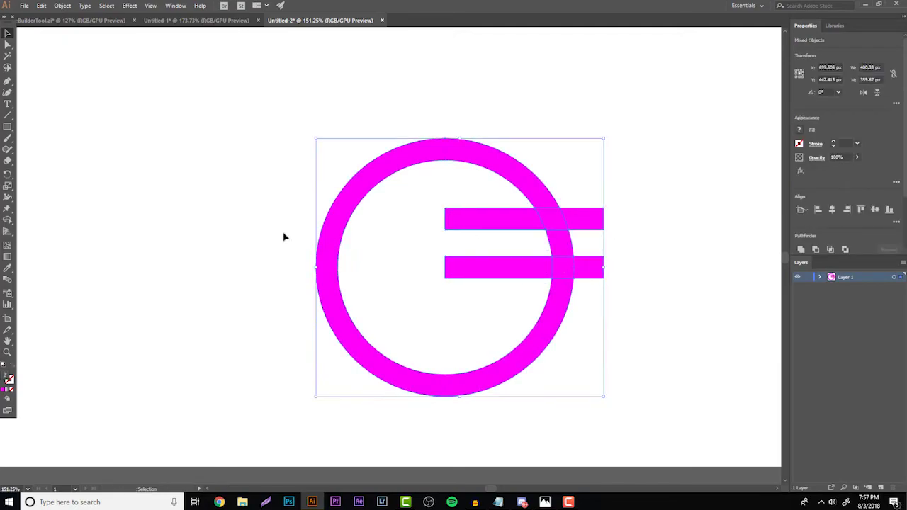
{"action": "left_click", "coordinate": [51, 60]}
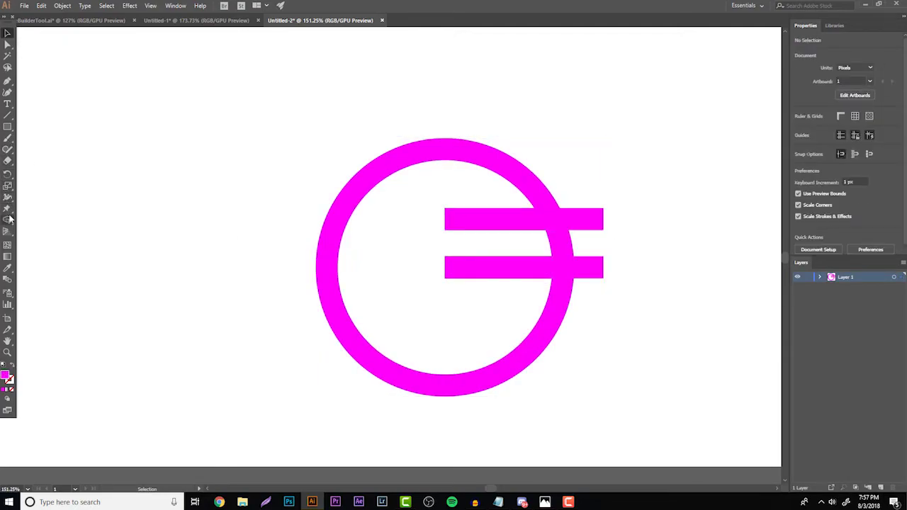
Reselect the ring and bars and try to remove the upper bar together with its overlap on the ring using Shape Builder.
{"action": "left_click", "coordinate": [7, 220]}
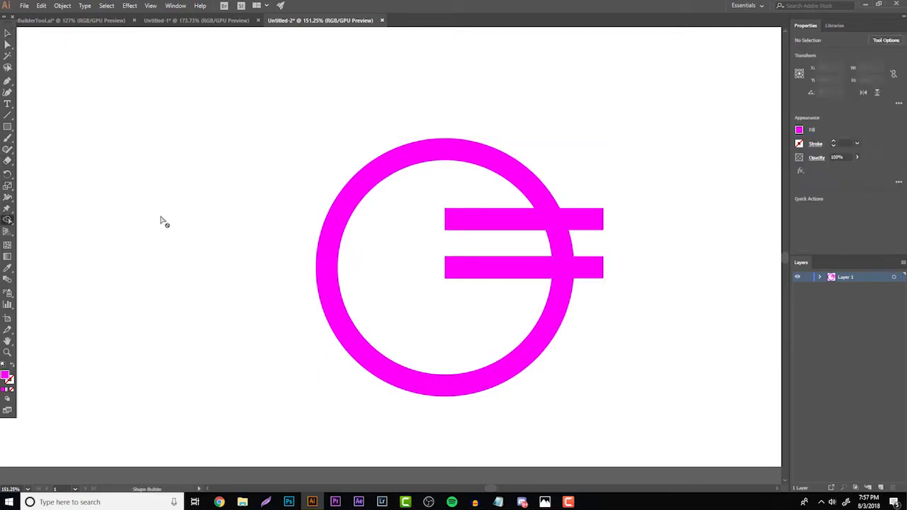
{"action": "left_click", "coordinate": [5, 33]}
{"action": "left_click_drag", "start_coordinate": [166, 85], "coordinate": [546, 348]}
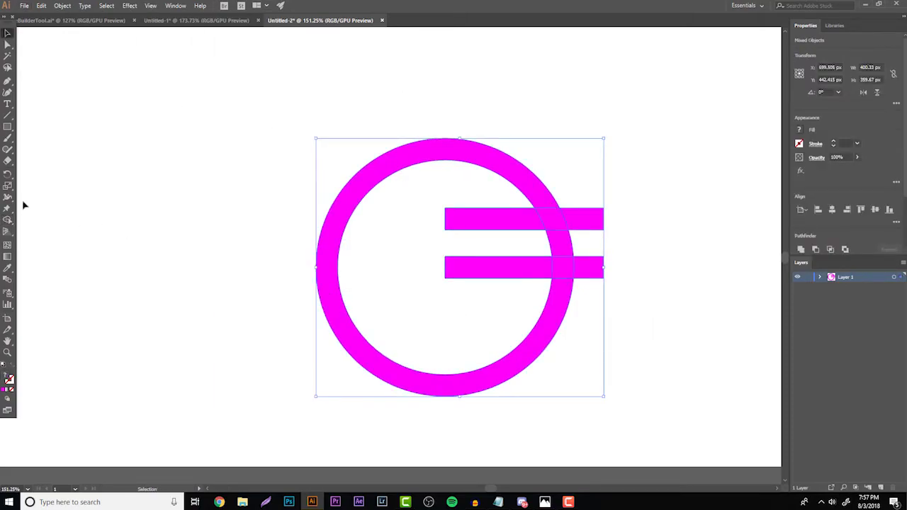
{"action": "left_click", "coordinate": [7, 220]}
{"action": "mouse_move", "coordinate": [585, 221]}
{"action": "left_mouse_down"}
{"action": "mouse_move", "coordinate": [511, 223]}
{"action": "mouse_move", "coordinate": [568, 251]}
{"action": "left_mouse_up"}
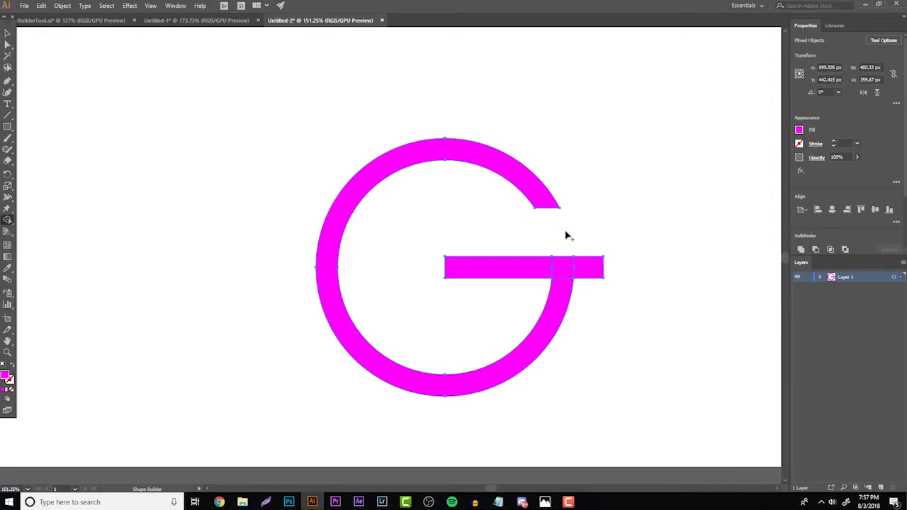
{"action": "key", "text": "ctrl+z"}
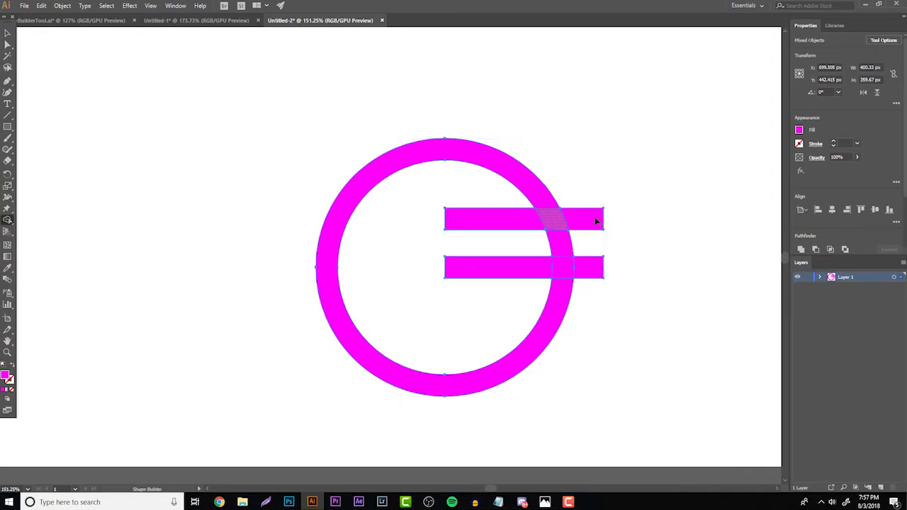
Form the letter G by removing both upper bar pieces beside the ring and the lower bar's outer end, keeping the ring intact.
{"action": "mouse_move", "coordinate": [598, 214]}
{"action": "left_mouse_down"}
{"action": "mouse_move", "coordinate": [567, 245]}
{"action": "mouse_move", "coordinate": [644, 286]}
{"action": "left_mouse_up"}
{"action": "key", "text": "c"}
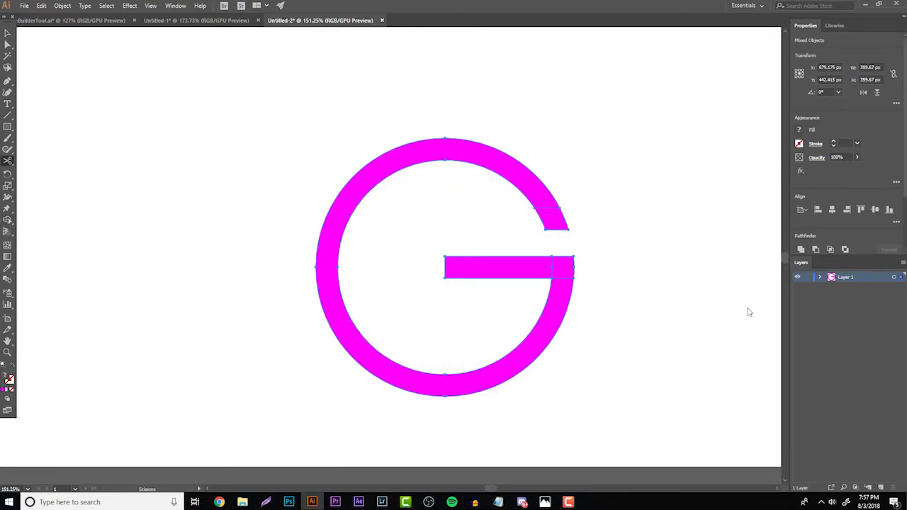
{"action": "left_click", "coordinate": [663, 272]}
{"action": "left_click", "coordinate": [546, 264]}
{"action": "key", "text": "v"}
{"action": "left_click", "coordinate": [599, 216]}
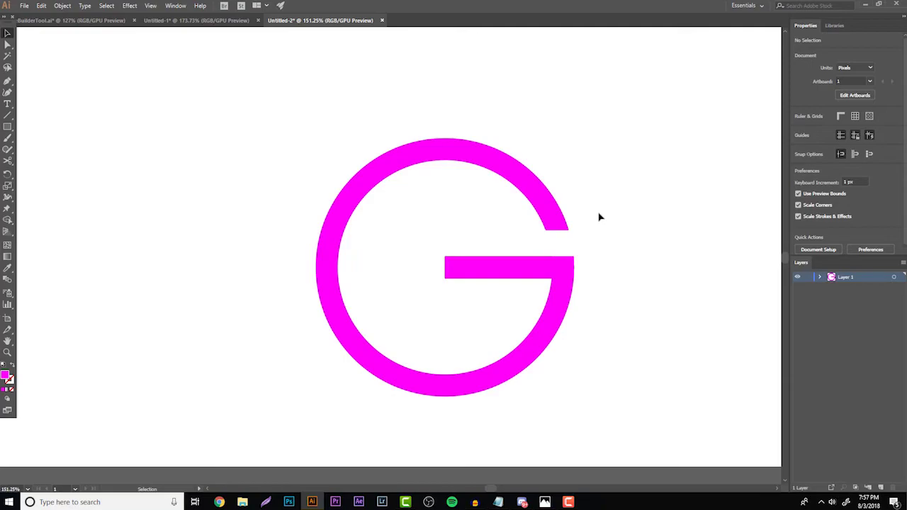
Switch to the Untitled-1 document and swap fill and stroke on all the outlined circles and rectangles, giving them a white fill.
{"action": "left_click", "coordinate": [186, 20]}
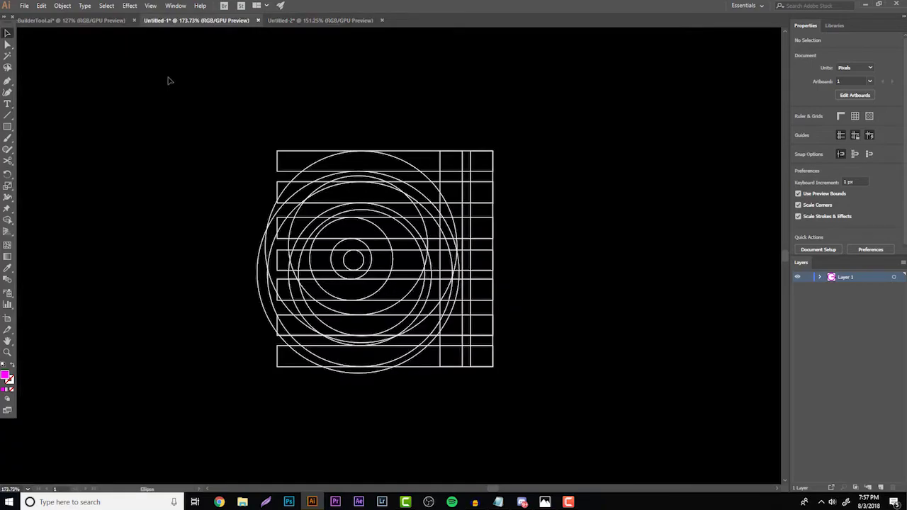
{"action": "mouse_move", "coordinate": [193, 119]}
{"action": "left_mouse_down"}
{"action": "mouse_move", "coordinate": [276, 233]}
{"action": "mouse_move", "coordinate": [579, 418]}
{"action": "mouse_move", "coordinate": [609, 418]}
{"action": "left_mouse_up"}
{"action": "key", "text": "shift+x"}
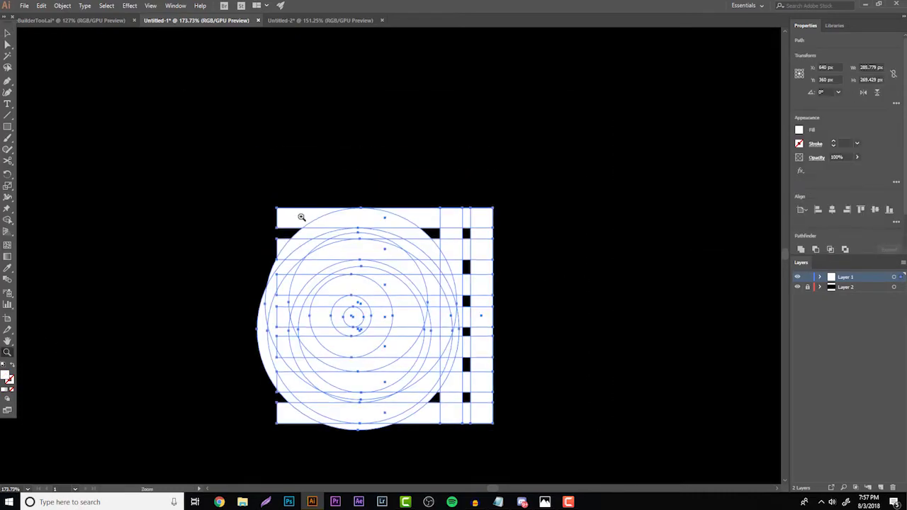
With Shape Builder, carve the uppermost horizontal gap of the logo through to its right edge.
{"action": "key", "text": "shift+m"}
{"action": "scroll", "coordinate": [279, 220], "scroll_direction": "up", "scroll_amount": 3}
{"action": "left_click", "coordinate": [523, 213], "text": "alt"}
{"action": "left_click", "coordinate": [594, 213], "text": "alt"}
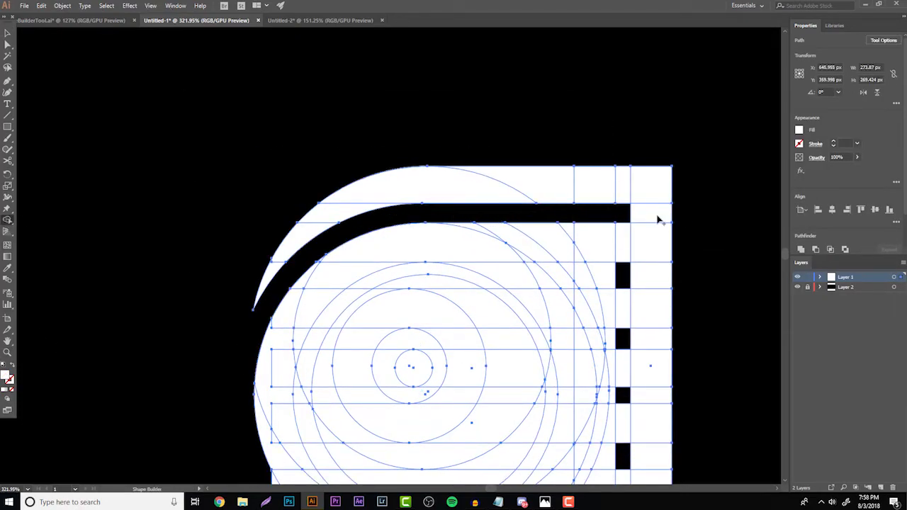
{"action": "left_click", "coordinate": [656, 216], "text": "alt"}
Carve the second horizontal gap from the right edge and the curved gap it joins on the left side.
{"action": "scroll", "coordinate": [672, 241], "scroll_direction": "down", "scroll_amount": 2}
{"action": "left_click", "coordinate": [652, 234], "text": "alt"}
{"action": "mouse_move", "coordinate": [623, 232]}
{"action": "left_mouse_down", "text": "alt"}
{"action": "mouse_move", "coordinate": [586, 239]}
{"action": "mouse_move", "coordinate": [470, 234]}
{"action": "mouse_move", "coordinate": [357, 252]}
{"action": "left_mouse_up", "text": "alt"}
{"action": "scroll", "coordinate": [355, 234], "scroll_direction": "down", "scroll_amount": 3}
{"action": "left_click", "coordinate": [342, 179], "text": "alt"}
{"action": "mouse_move", "coordinate": [324, 213]}
{"action": "left_mouse_down", "text": "alt"}
{"action": "mouse_move", "coordinate": [328, 285]}
{"action": "mouse_move", "coordinate": [361, 329]}
{"action": "left_mouse_up", "text": "alt"}
Carve the lowest curved gap and extend it right to the narrow vertical strip near the logo's right edge.
{"action": "scroll", "coordinate": [310, 259], "scroll_direction": "down", "scroll_amount": 2}
{"action": "mouse_move", "coordinate": [309, 281]}
{"action": "left_mouse_down", "text": "alt"}
{"action": "mouse_move", "coordinate": [303, 227]}
{"action": "mouse_move", "coordinate": [415, 285]}
{"action": "left_mouse_up", "text": "alt"}
{"action": "scroll", "coordinate": [310, 259], "scroll_direction": "down", "scroll_amount": 3}
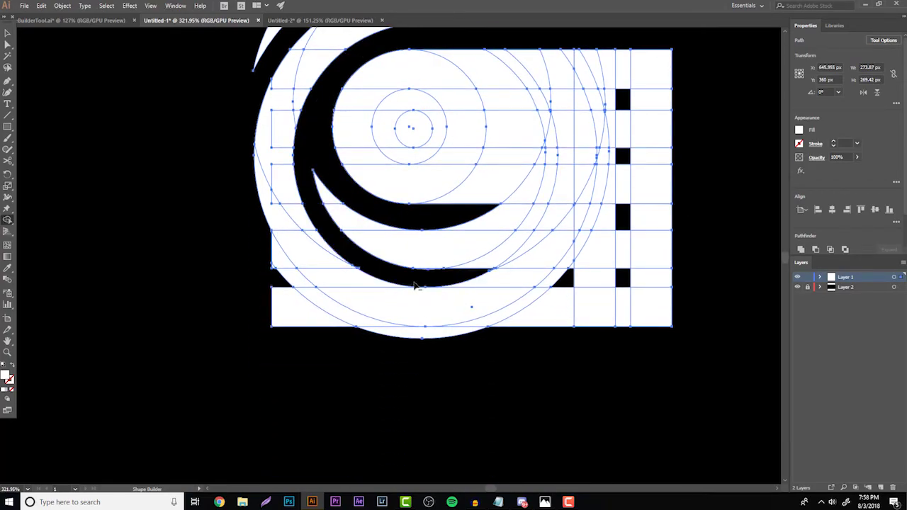
{"action": "scroll", "coordinate": [418, 287], "scroll_direction": "up", "scroll_amount": 2}
{"action": "mouse_move", "coordinate": [465, 323]}
{"action": "left_mouse_down", "text": "alt"}
{"action": "mouse_move", "coordinate": [595, 324]}
{"action": "mouse_move", "coordinate": [624, 276]}
{"action": "left_mouse_up", "text": "alt"}
Remove the rest of the vertical strip up to the third horizontal gap, and carve that gap toward the left curve.
{"action": "scroll", "coordinate": [538, 340], "scroll_direction": "up", "scroll_amount": 2}
{"action": "left_click", "coordinate": [624, 221], "text": "alt"}
{"action": "left_click_drag", "start_coordinate": [614, 190], "coordinate": [347, 191], "text": "alt"}
Carve the innermost horizontal gap and the one beneath it, and trim the leftover area at the logo's lower outer edge.
{"action": "left_click_drag", "start_coordinate": [422, 246], "coordinate": [560, 248], "text": "alt"}
{"action": "left_click_drag", "start_coordinate": [531, 310], "coordinate": [419, 323]}
{"action": "scroll", "coordinate": [419, 323], "scroll_direction": "down", "scroll_amount": 2}
{"action": "left_click_drag", "start_coordinate": [496, 357], "coordinate": [281, 362]}
{"action": "scroll", "coordinate": [157, 135], "scroll_direction": "up", "scroll_amount": 5}
Draw a four-point white patch with the Pen tool on the logo's base, where the outer curve meets the straight bottom.
{"action": "left_click", "coordinate": [158, 136], "text": "ctrl"}
{"action": "key", "text": "p"}
{"action": "scroll", "coordinate": [234, 285], "scroll_direction": "down", "scroll_amount": 6}
{"action": "left_click", "coordinate": [469, 309]}
{"action": "left_click", "coordinate": [597, 310]}
{"action": "left_click", "coordinate": [550, 349]}
{"action": "left_click", "coordinate": [417, 349]}
Draw a closed Pen rectangle from the small circle's top and bottom points, extending to the right within the inner white bar.
{"action": "scroll", "coordinate": [243, 293], "scroll_direction": "up", "scroll_amount": 3}
{"action": "key", "text": "v"}
{"action": "key", "text": "ctrl+a"}
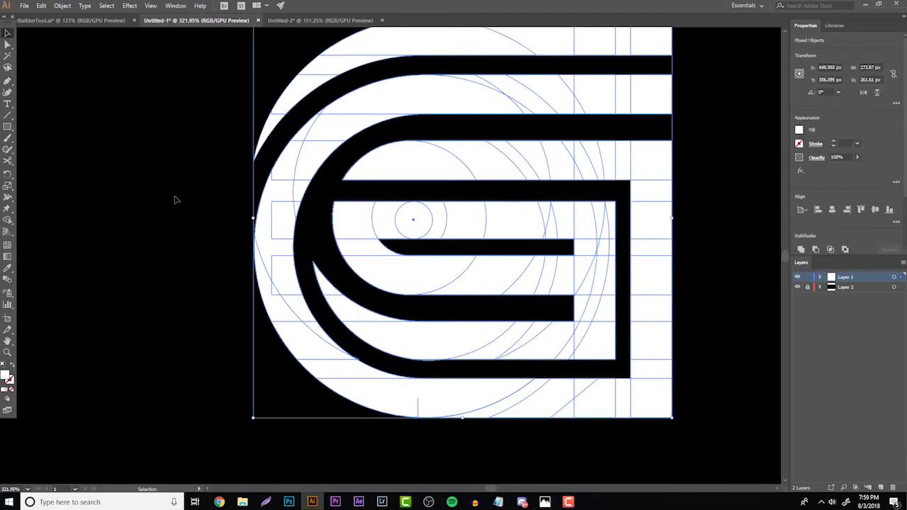
{"action": "key", "text": "z"}
{"action": "left_click_drag", "start_coordinate": [418, 206], "coordinate": [541, 176]}
{"action": "left_click", "coordinate": [324, 166], "text": "ctrl"}
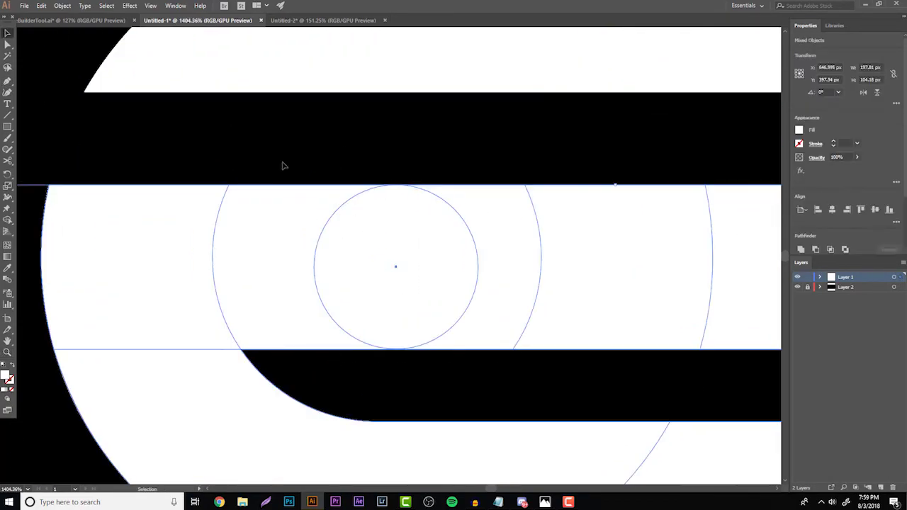
{"action": "key", "text": "p"}
{"action": "left_click", "coordinate": [387, 185], "text": "ctrl"}
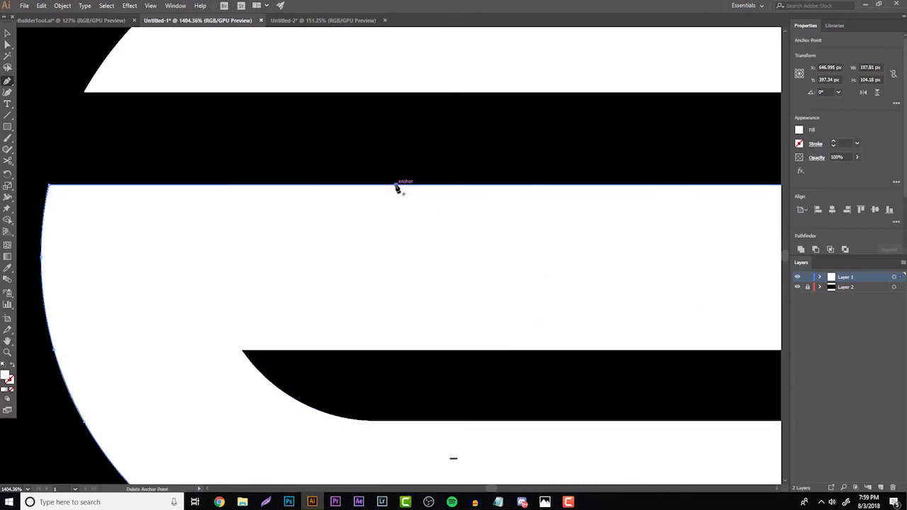
{"action": "left_click", "coordinate": [395, 184]}
{"action": "left_click", "coordinate": [395, 349]}
{"action": "left_click", "coordinate": [592, 349]}
{"action": "left_click", "coordinate": [592, 184]}
{"action": "left_click", "coordinate": [395, 184]}
Select all the artwork and remove the area left of the small circle with Shape Builder, giving the inner bar a round end.
{"action": "key", "text": "ctrl+a"}
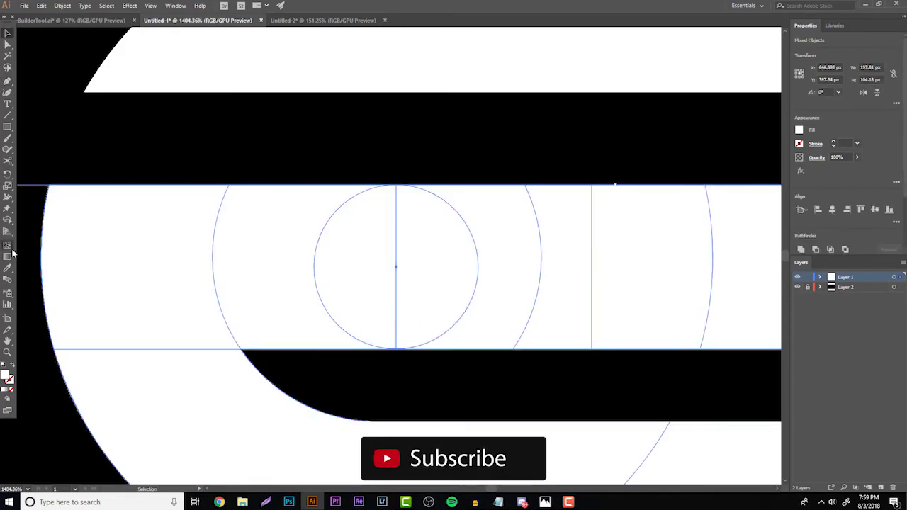
{"action": "left_click", "coordinate": [7, 220]}
{"action": "left_click", "coordinate": [277, 307], "text": "alt"}
{"action": "left_click", "coordinate": [276, 307], "text": "ctrl"}
Draw a curved white Pen patch that bridges the left end of the black gap above the inner bar.
{"action": "left_click_drag", "start_coordinate": [308, 258], "coordinate": [347, 230]}
{"action": "key", "text": "p"}
{"action": "scroll", "coordinate": [316, 117], "scroll_direction": "down", "scroll_amount": 2}
{"action": "left_click", "coordinate": [337, 64]}
{"action": "left_click_drag", "start_coordinate": [257, 224], "coordinate": [241, 326]}
{"action": "left_click", "coordinate": [257, 223]}
{"action": "left_click", "coordinate": [330, 245]}
{"action": "left_click", "coordinate": [413, 231]}
{"action": "scroll", "coordinate": [413, 231], "scroll_direction": "up", "scroll_amount": 1}
{"action": "left_click_drag", "start_coordinate": [493, 160], "coordinate": [777, 172]}
{"action": "key", "text": "ctrl+z"}
{"action": "left_click", "coordinate": [496, 213], "text": "ctrl"}
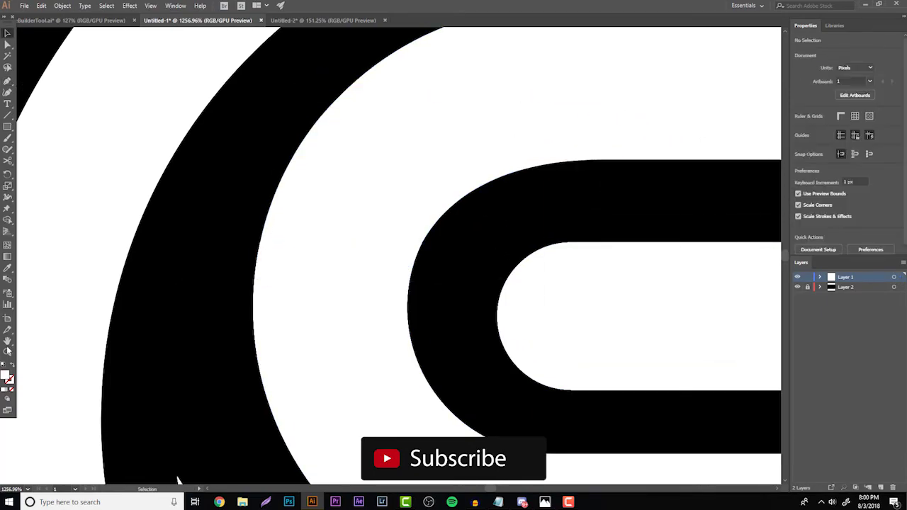
Review the G logo as a whole and examine its curves up close for rough edges.
{"action": "left_click_drag", "start_coordinate": [390, 177], "coordinate": [291, 177]}
{"action": "left_click_drag", "start_coordinate": [396, 329], "coordinate": [452, 335]}
{"action": "key", "text": "v"}
{"action": "key", "text": "ctrl+0"}
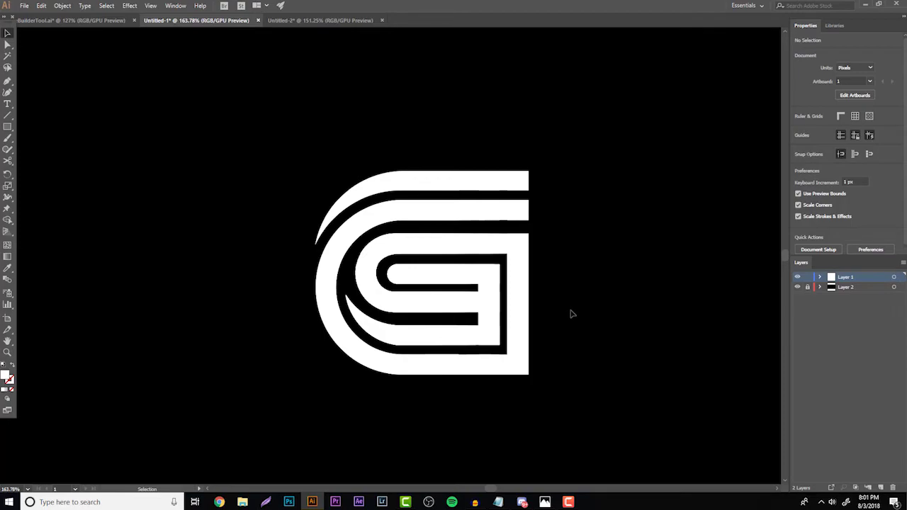
{"action": "left_click", "coordinate": [7, 352]}
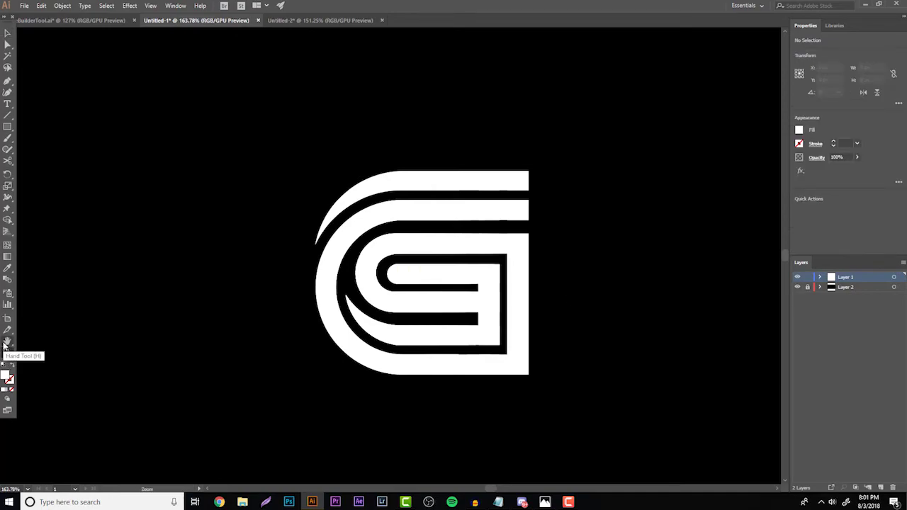
{"action": "left_click_drag", "start_coordinate": [366, 263], "coordinate": [534, 304]}
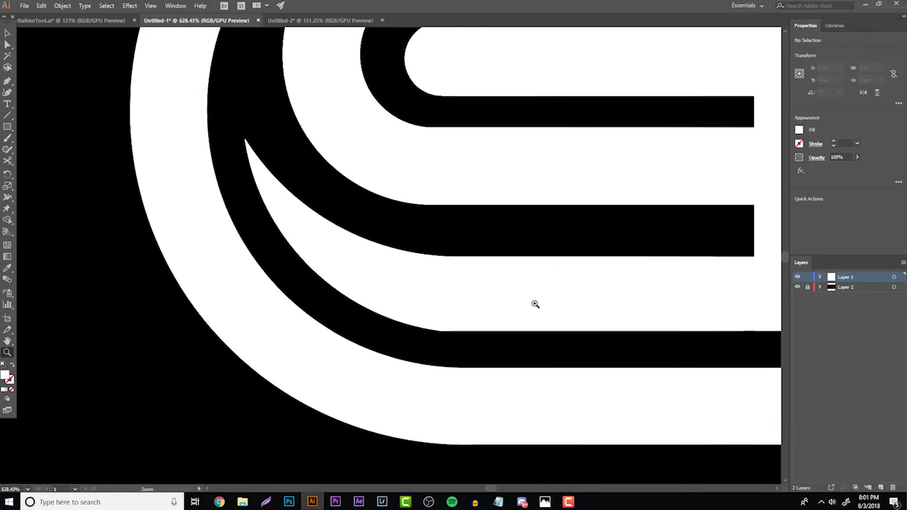
{"action": "scroll", "coordinate": [263, 260], "scroll_direction": "up", "scroll_amount": 8}
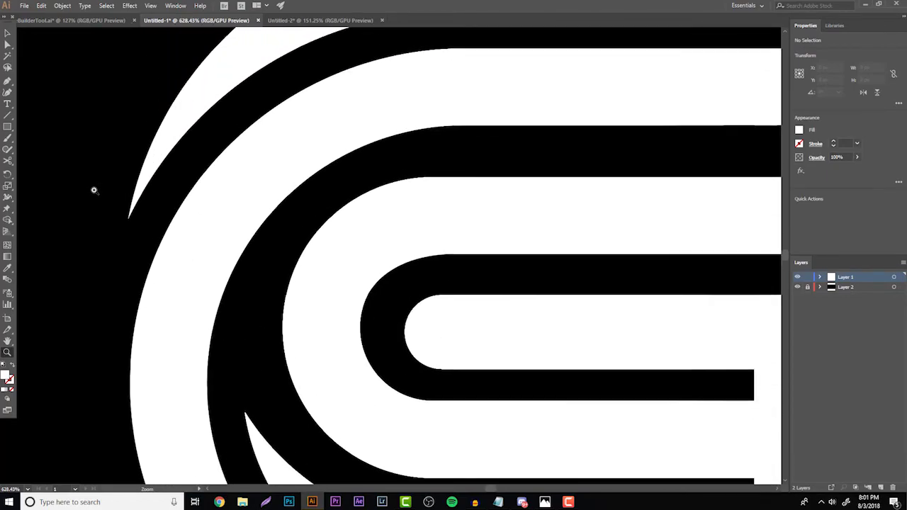
Draw a small triangular Pen patch on the left white band's inner edge and select it with the band for Shape Builder.
{"action": "left_click", "coordinate": [6, 79]}
{"action": "mouse_move", "coordinate": [223, 269]}
{"action": "left_mouse_down"}
{"action": "mouse_move", "coordinate": [220, 284]}
{"action": "mouse_move", "coordinate": [216, 266]}
{"action": "left_mouse_up"}
{"action": "left_click", "coordinate": [219, 281]}
{"action": "key", "text": "v"}
{"action": "left_click", "coordinate": [233, 304]}
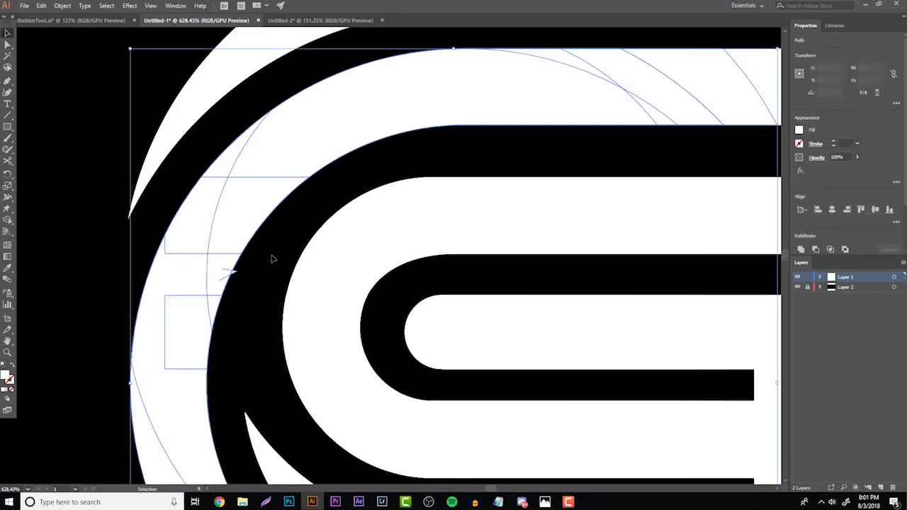
{"action": "left_click", "coordinate": [7, 221]}
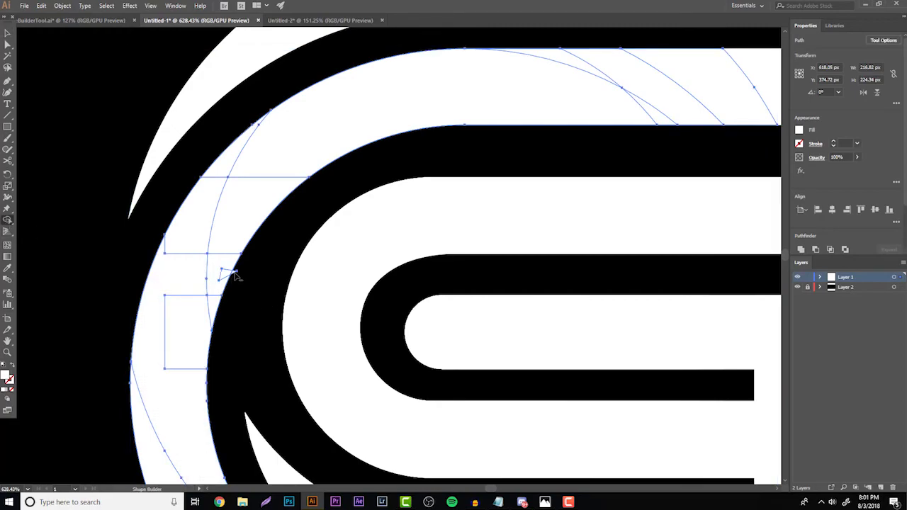
{"action": "key", "text": "v"}
{"action": "left_click", "coordinate": [260, 301]}
Draw a Pen shape over the lower black gap, its upper edge curving smoothly where the white band's bend meets the straight part.
{"action": "scroll", "coordinate": [184, 337], "scroll_direction": "down", "scroll_amount": 8}
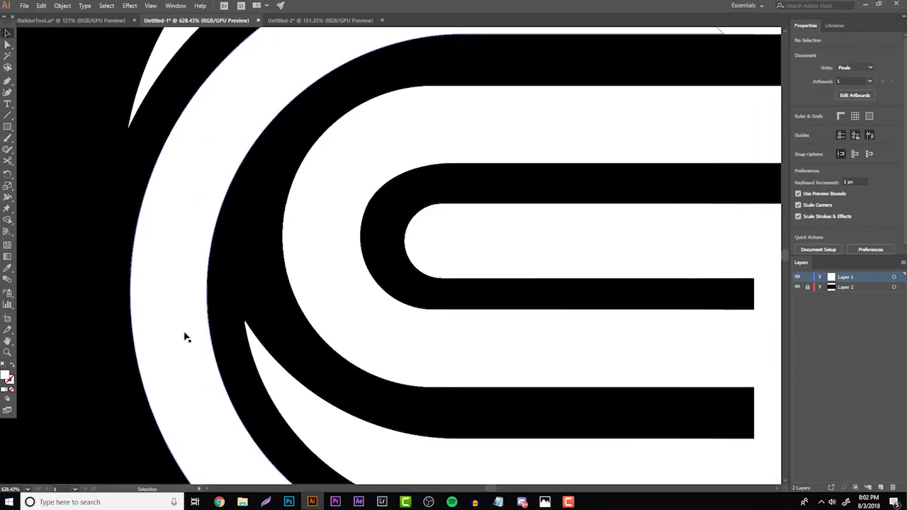
{"action": "scroll", "coordinate": [87, 249], "scroll_direction": "up", "scroll_amount": 1}
{"action": "scroll", "coordinate": [85, 249], "scroll_direction": "down", "scroll_amount": 3}
{"action": "key", "text": "z"}
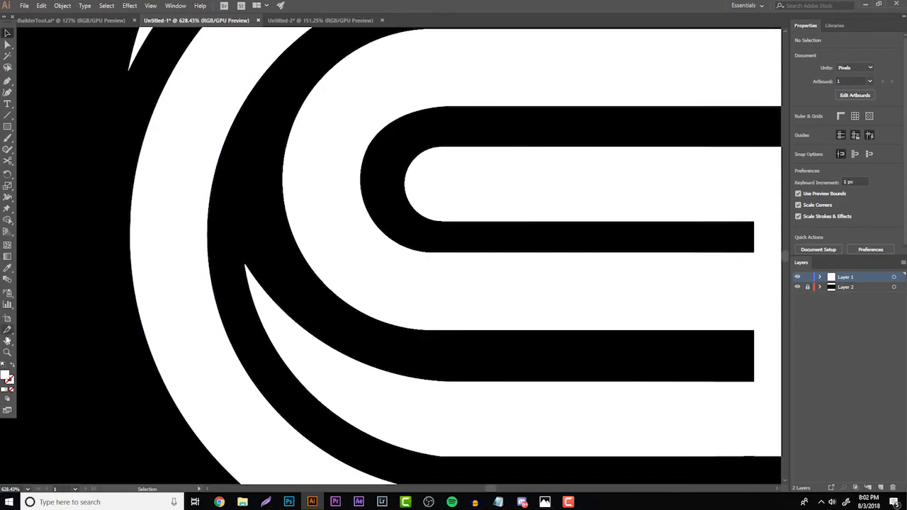
{"action": "scroll", "coordinate": [447, 305], "scroll_direction": "down", "scroll_amount": 5}
{"action": "left_click_drag", "start_coordinate": [531, 362], "coordinate": [610, 343]}
{"action": "left_click_drag", "start_coordinate": [354, 331], "coordinate": [441, 326]}
{"action": "left_click", "coordinate": [7, 81]}
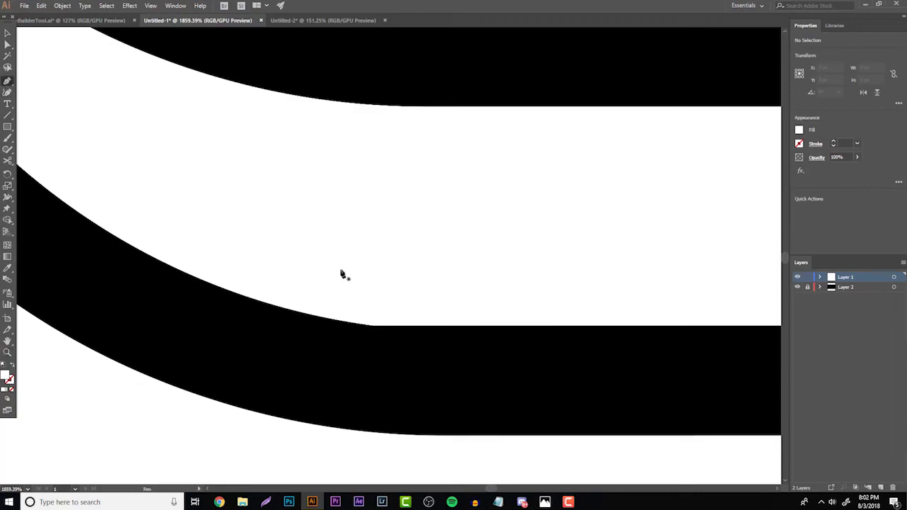
{"action": "left_click", "coordinate": [453, 325]}
{"action": "left_click_drag", "start_coordinate": [191, 274], "coordinate": [69, 220]}
{"action": "left_click", "coordinate": [192, 276]}
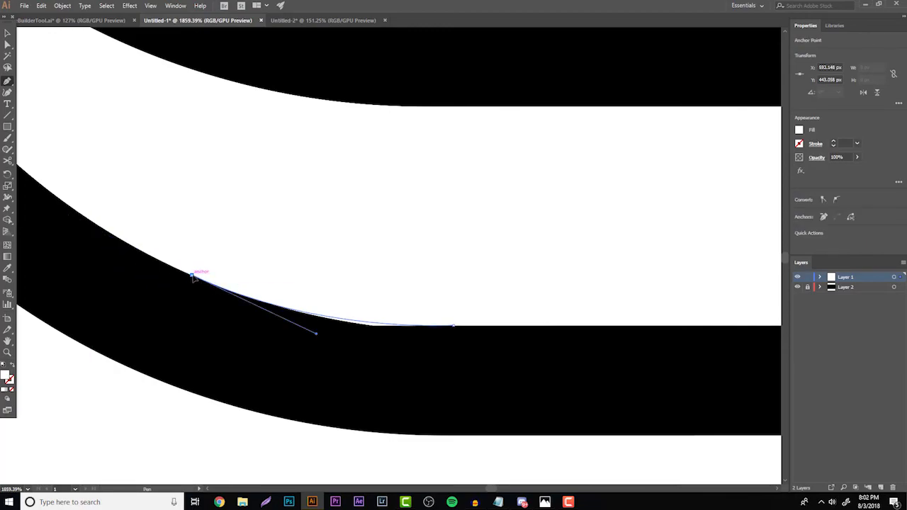
{"action": "left_click", "coordinate": [205, 320]}
{"action": "left_click", "coordinate": [332, 377]}
{"action": "left_click_drag", "start_coordinate": [413, 386], "coordinate": [439, 388]}
{"action": "left_click", "coordinate": [472, 377]}
{"action": "left_click", "coordinate": [483, 364]}
Select the Pen shape with the white band and subtract it with Shape Builder to smooth the bend.
{"action": "key", "text": "v"}
{"action": "left_click_drag", "start_coordinate": [551, 411], "coordinate": [170, 243]}
{"action": "left_click", "coordinate": [7, 219]}
{"action": "left_click", "coordinate": [350, 327]}
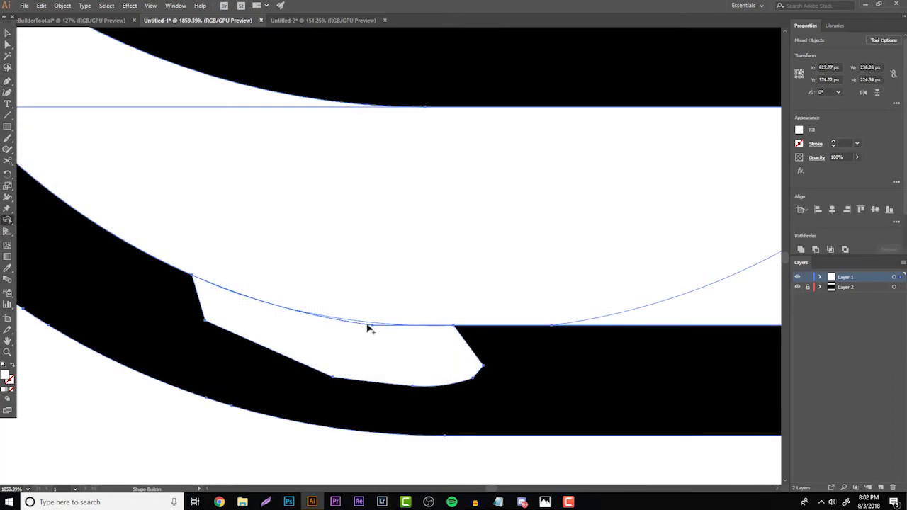
{"action": "mouse_move", "coordinate": [367, 393]}
{"action": "left_mouse_down"}
{"action": "mouse_move", "coordinate": [366, 339]}
{"action": "mouse_move", "coordinate": [385, 356]}
{"action": "left_mouse_up"}
{"action": "key", "text": "v"}
{"action": "left_click", "coordinate": [421, 368]}
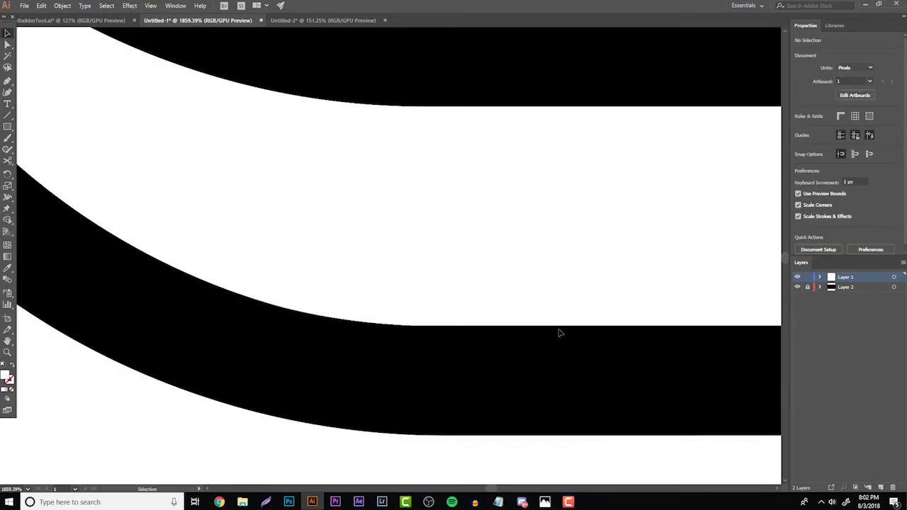
View the whole G logo on its artboard and switch to the BuilderTool.ai document with the orange gradient version.
{"action": "left_click", "coordinate": [7, 352]}
{"action": "left_click_drag", "start_coordinate": [432, 205], "coordinate": [241, 227]}
{"action": "left_click_drag", "start_coordinate": [502, 238], "coordinate": [425, 238]}
{"action": "left_click_drag", "start_coordinate": [555, 238], "coordinate": [528, 246]}
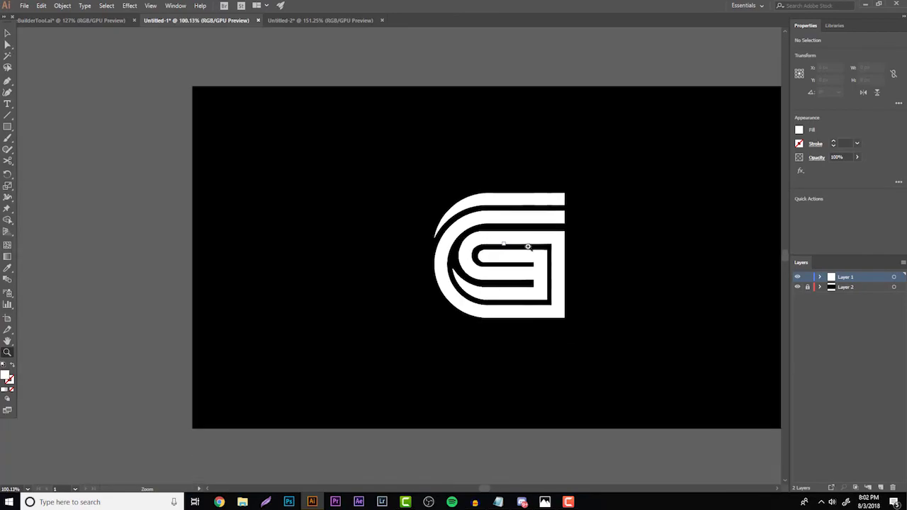
{"action": "key", "text": "ctrl+0"}
{"action": "left_click", "coordinate": [121, 20]}
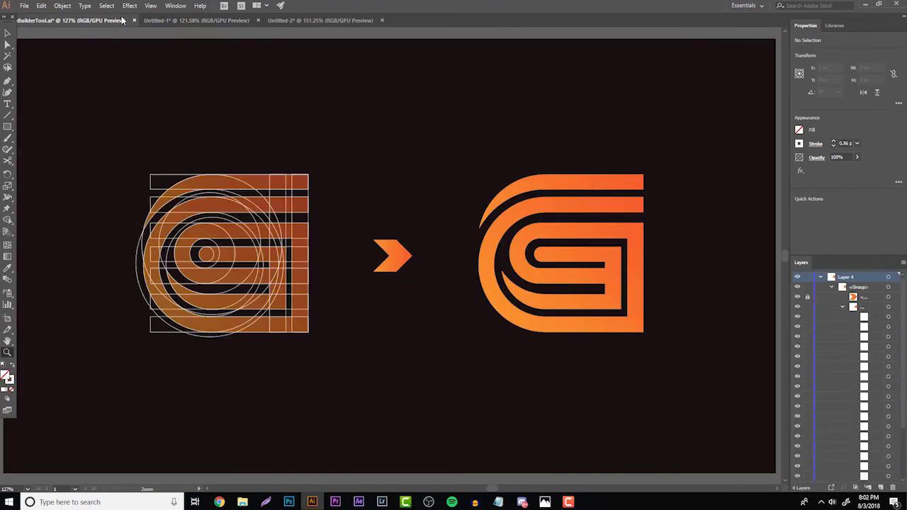